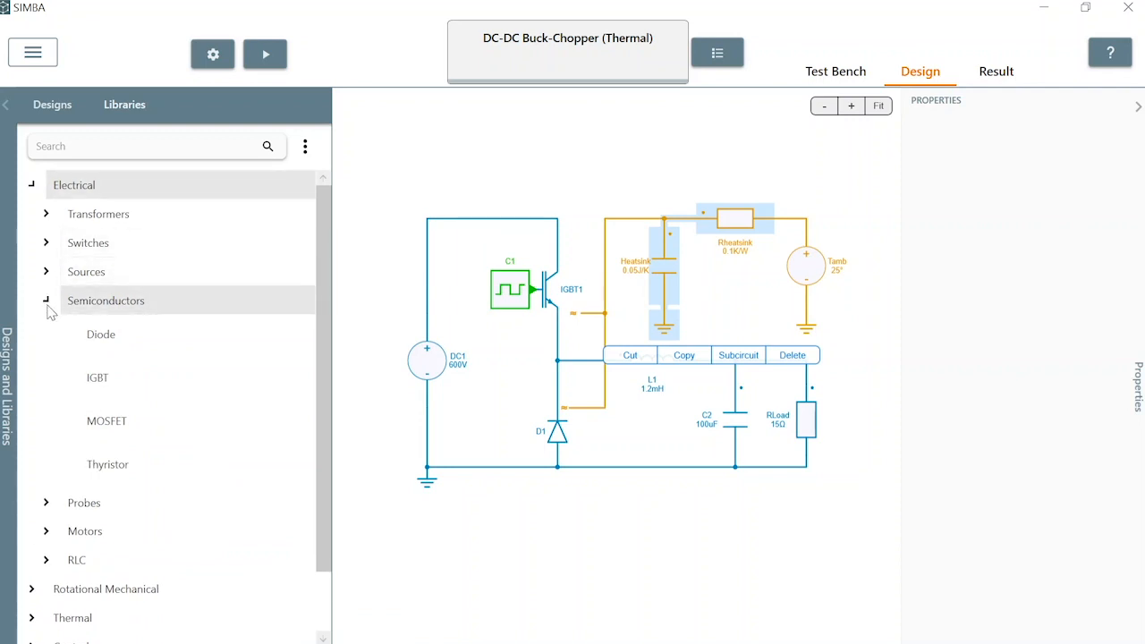
- Collapse the Semiconductors and Electrical groups in the component library tree
click(47, 302)
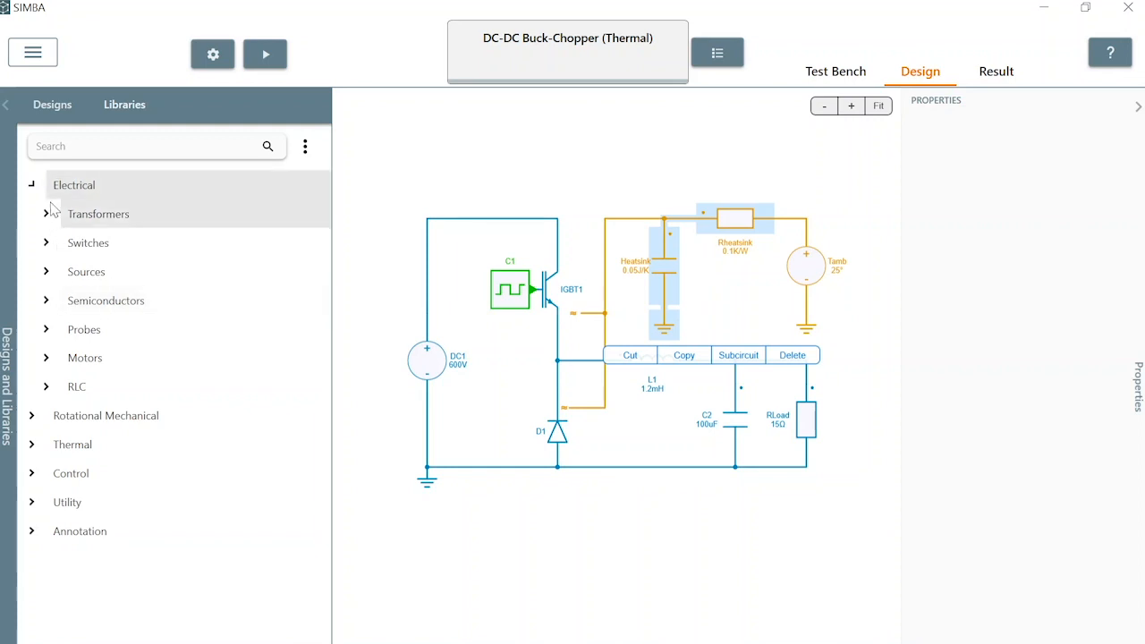
click(31, 185)
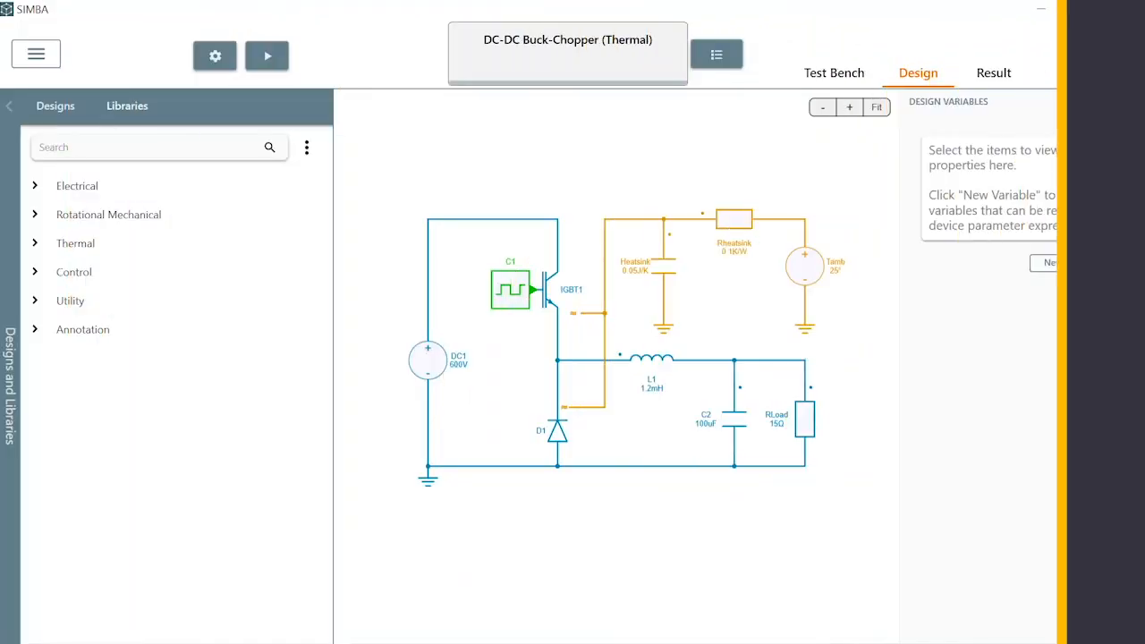
- Select the IGBT1 transistor and choose Infineon IGW25T120 - igbt as its thermal data
click(547, 297)
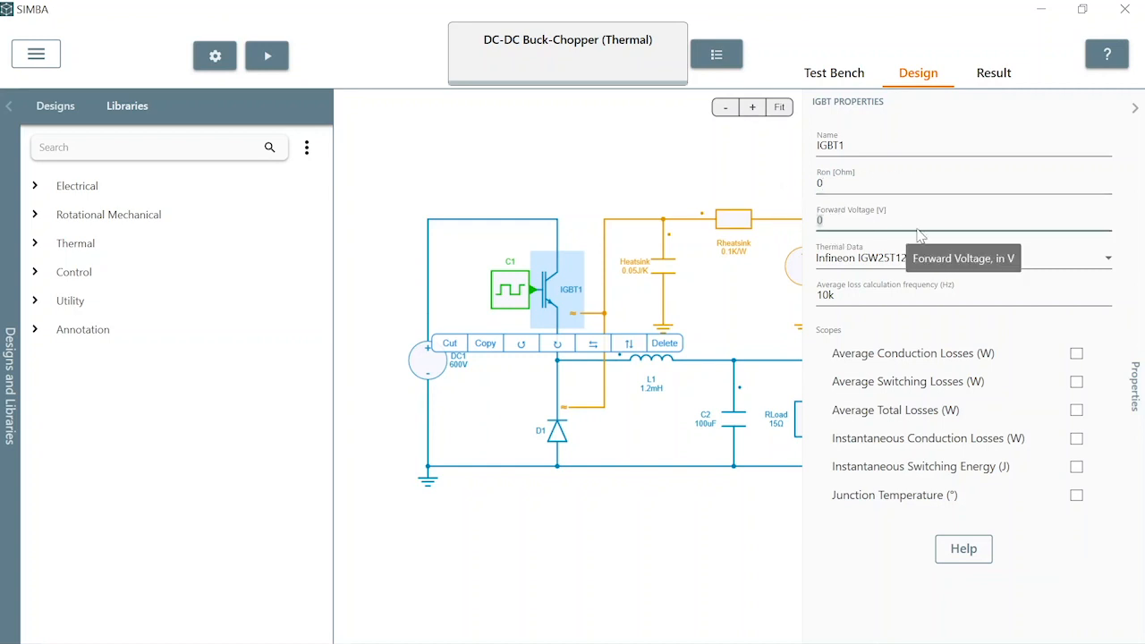
click(873, 261)
click(866, 316)
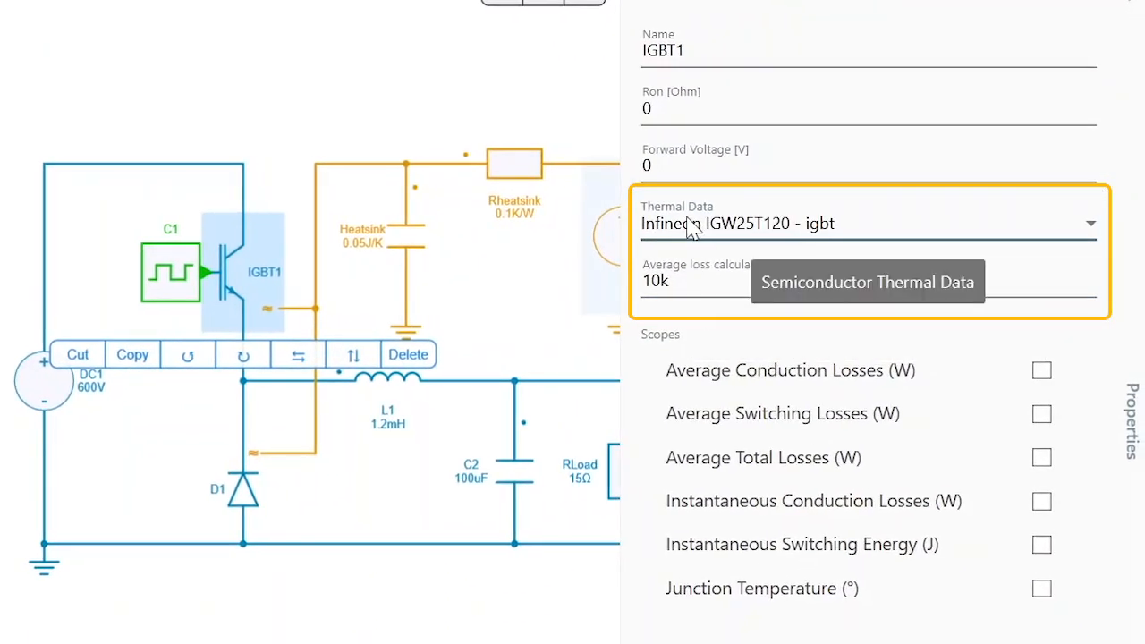
click(690, 228)
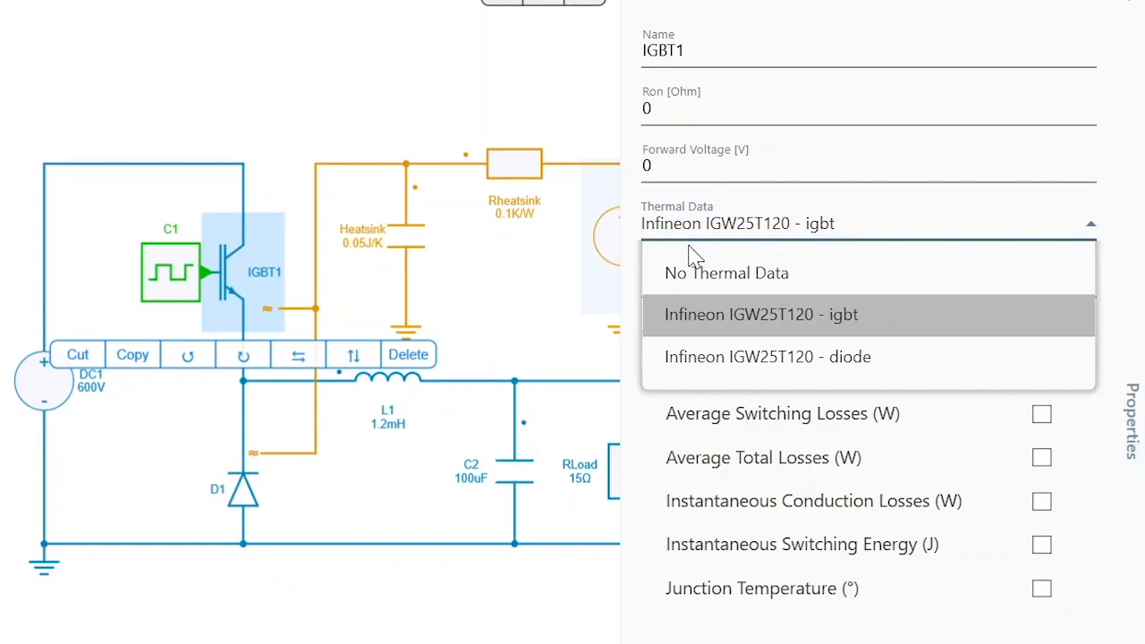
click(716, 327)
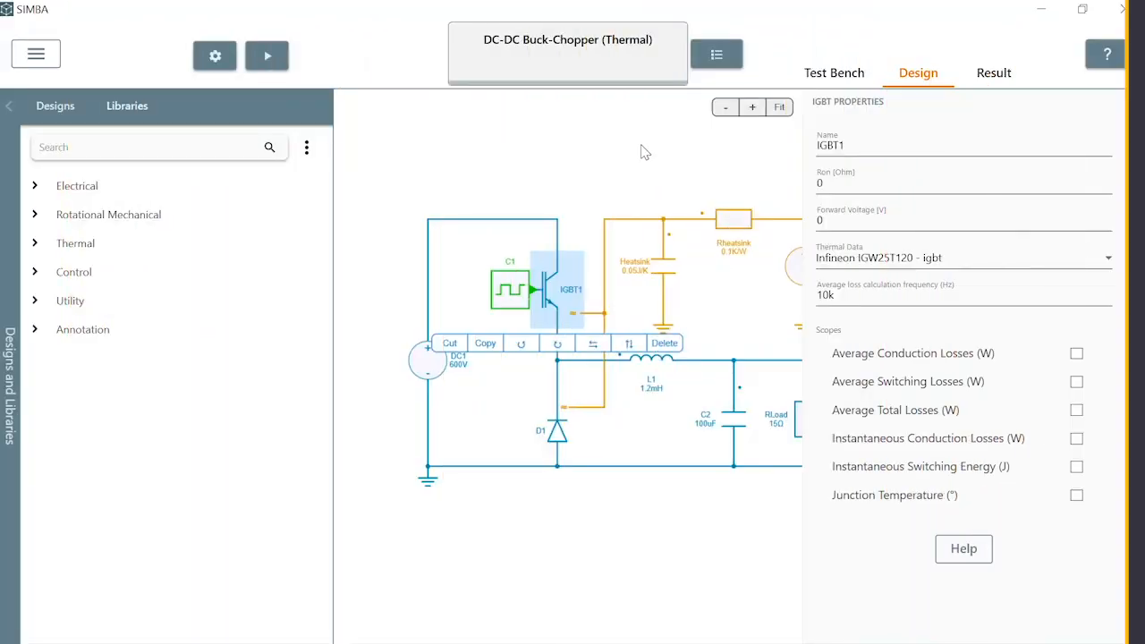
click(642, 152)
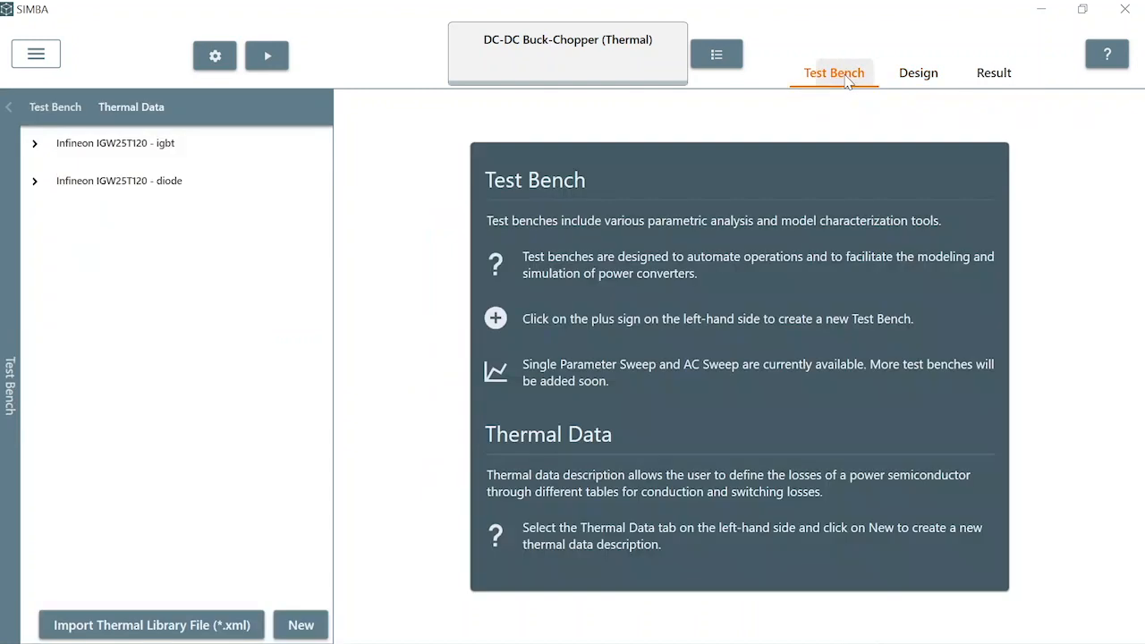
- Import the ABB thermal library file 5SNG 0150Q170300_IGBT.xml and open its turn-off loss data
click(848, 78)
click(136, 116)
click(143, 628)
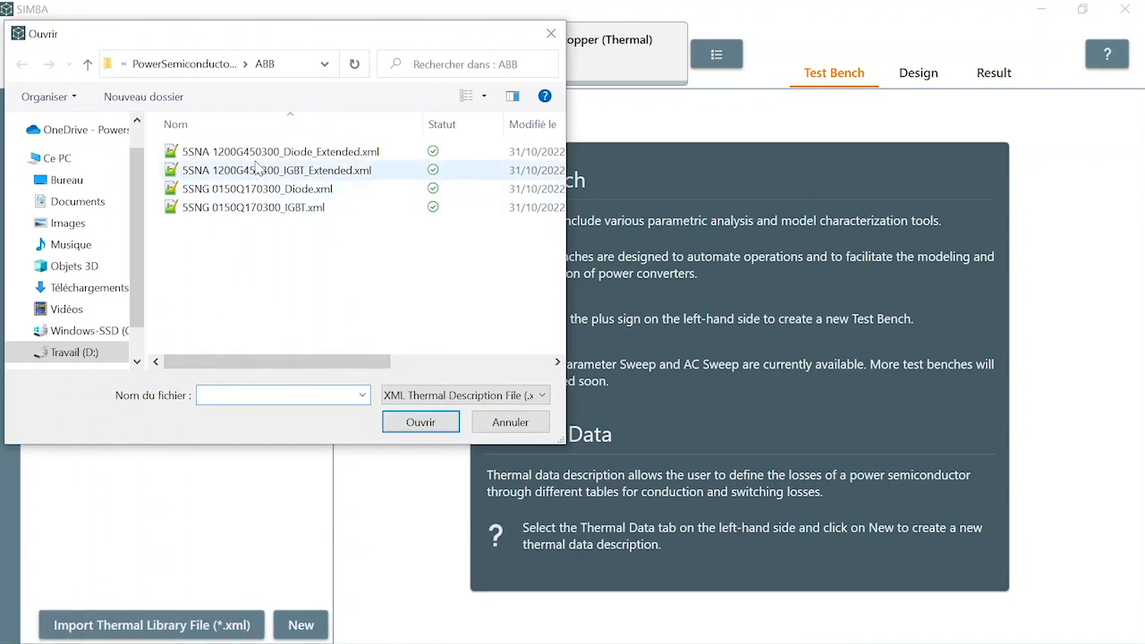
double_click(251, 207)
click(36, 218)
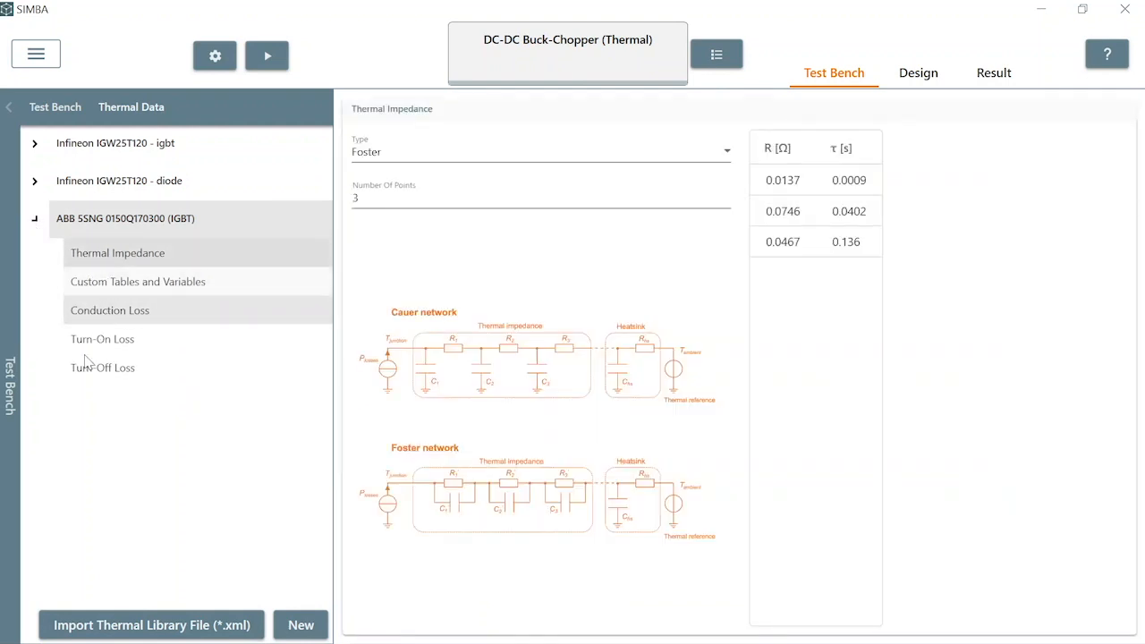
click(87, 363)
- Create a new thermal data description and expand its sections
click(295, 624)
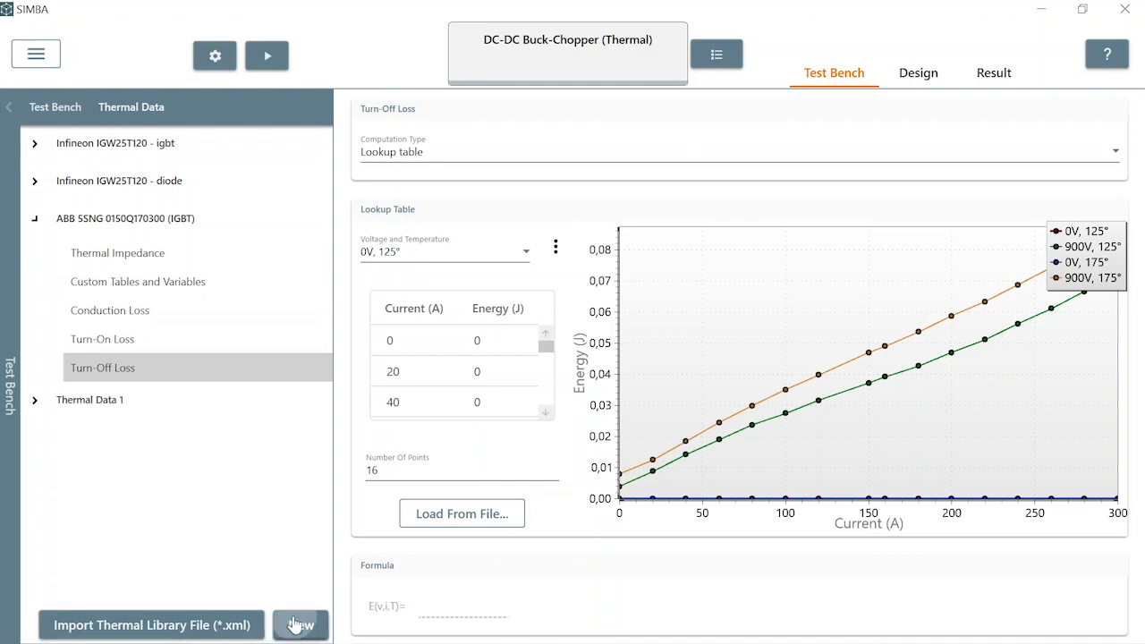
click(35, 401)
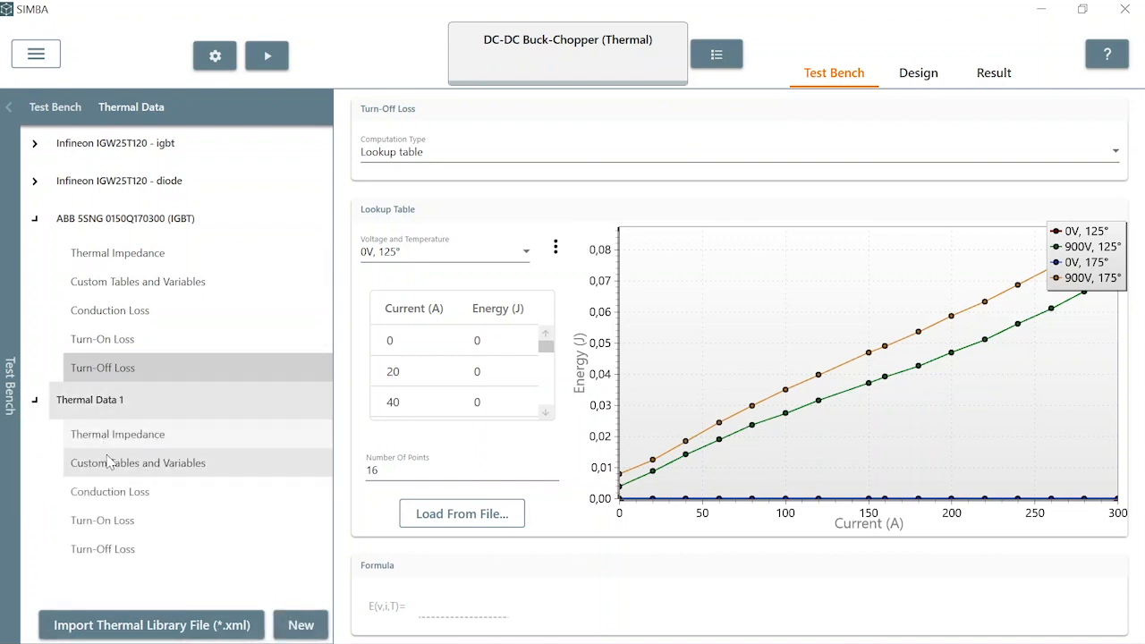
- Examine the thermal impedance, custom tables, turn-on loss and turn-off loss data of Infineon IGW25T120 - igbt
click(36, 145)
click(122, 184)
click(133, 207)
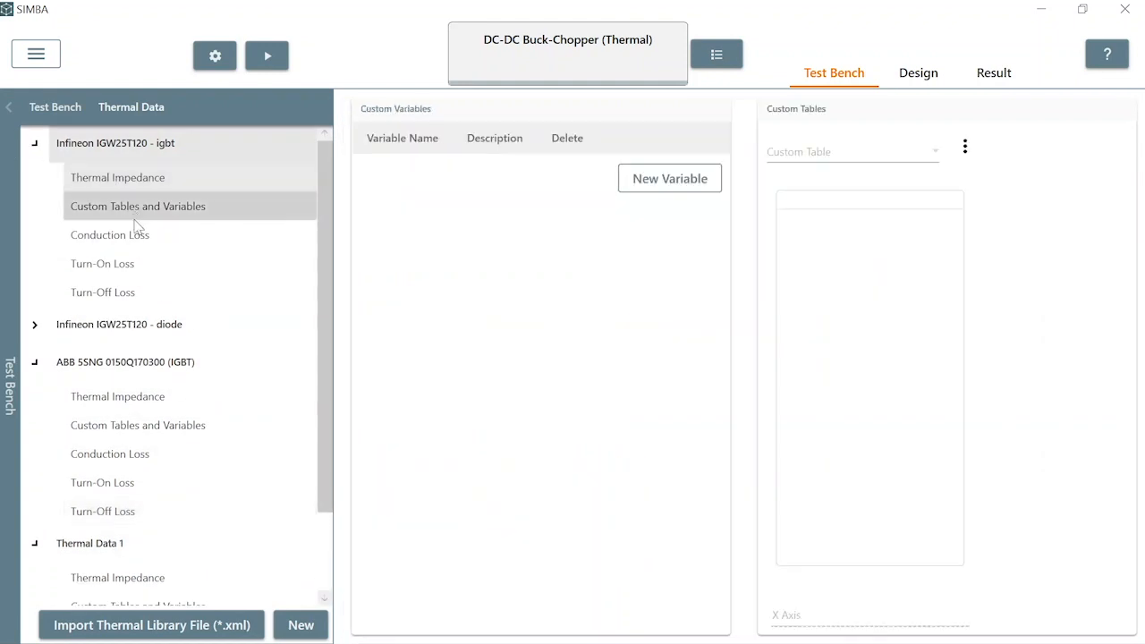
click(137, 261)
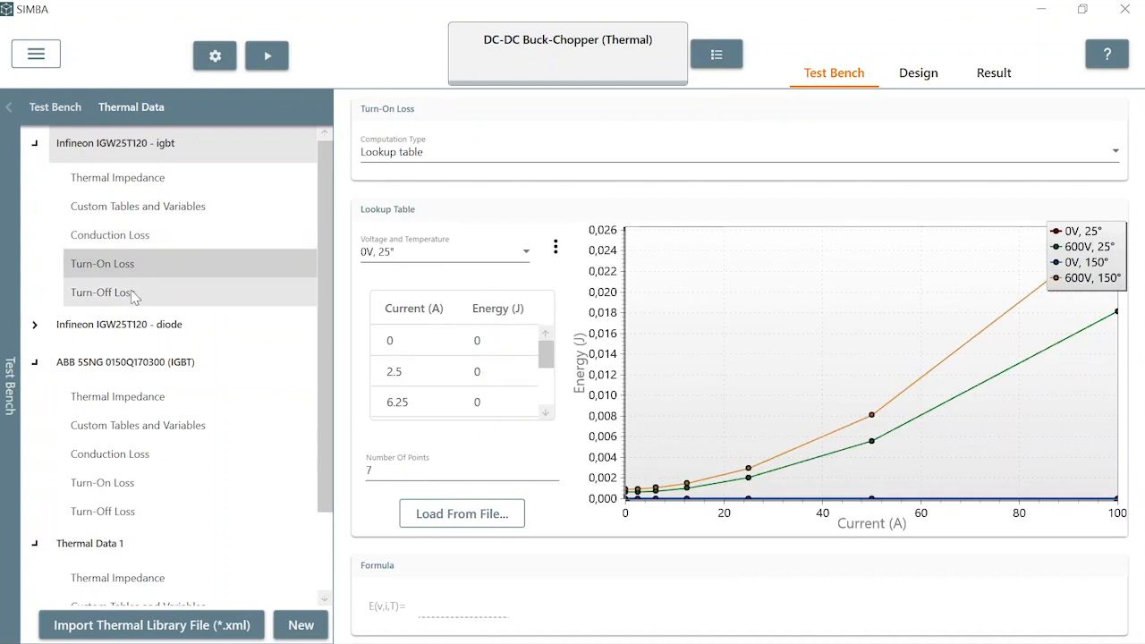
click(134, 293)
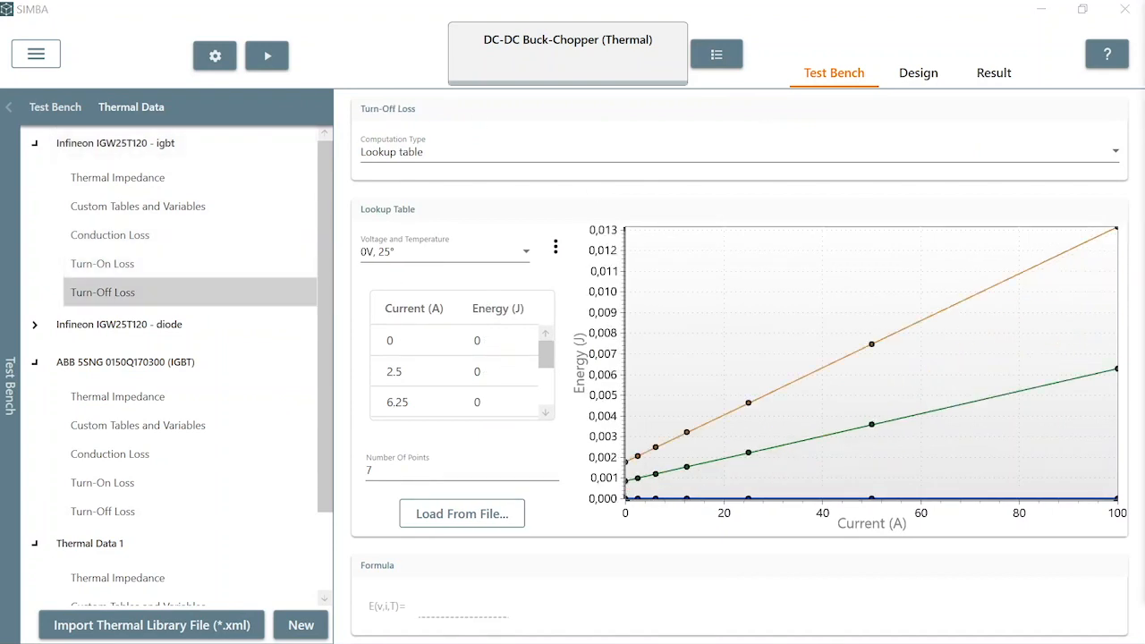
- Choose Cauer as the thermal impedance type of Thermal Data 1 and inspect its number of points and first R and C values
scroll(87, 329, down, 3)
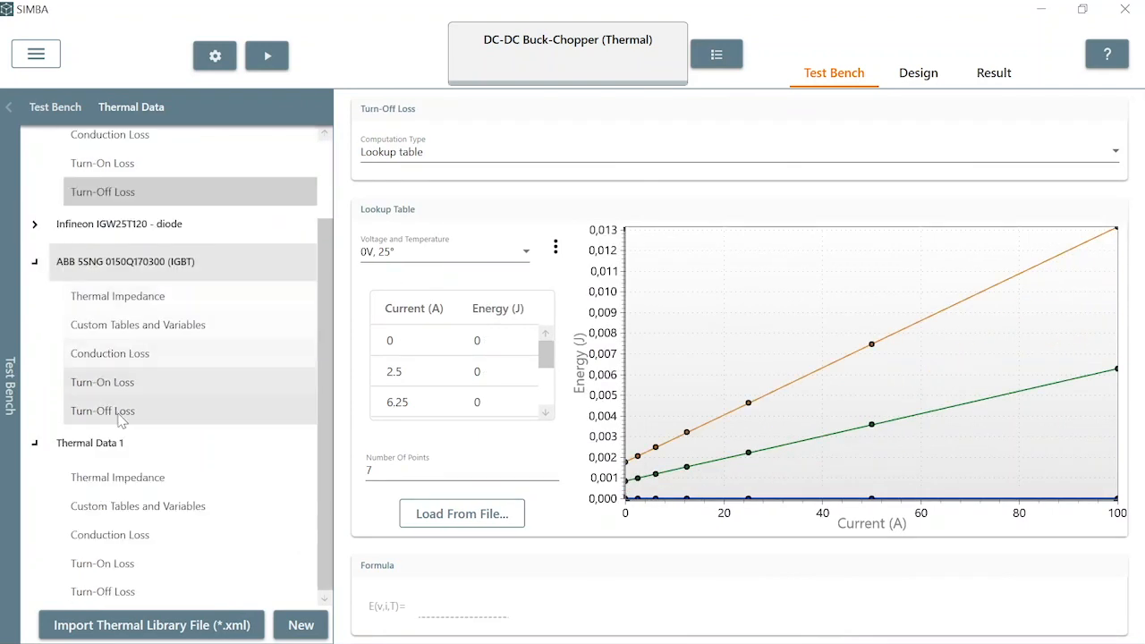
click(128, 442)
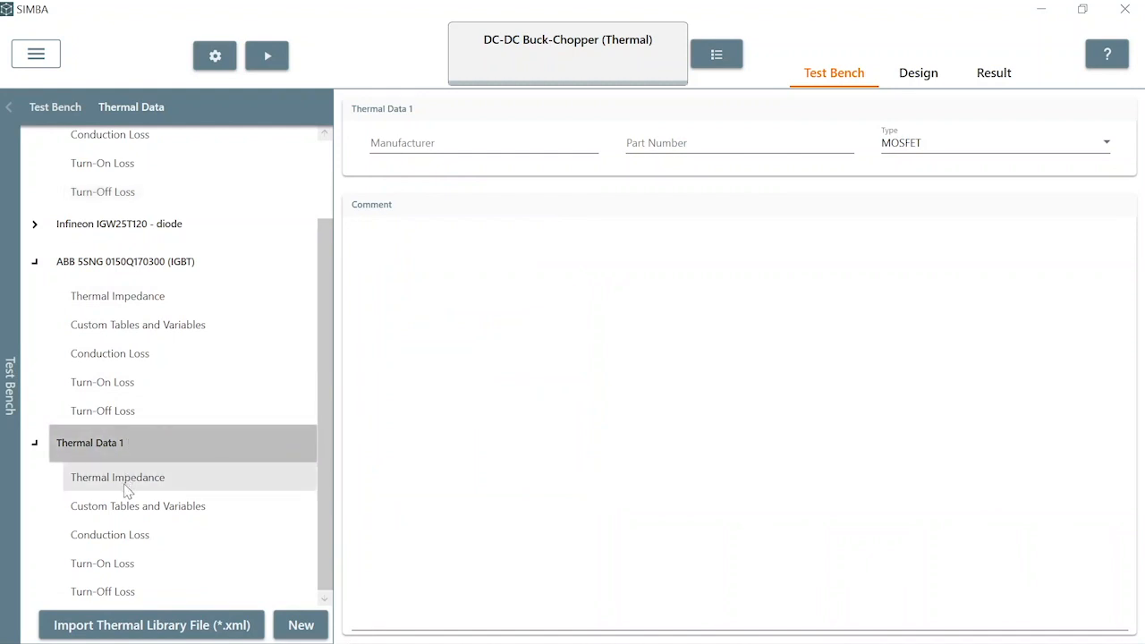
click(124, 486)
click(452, 159)
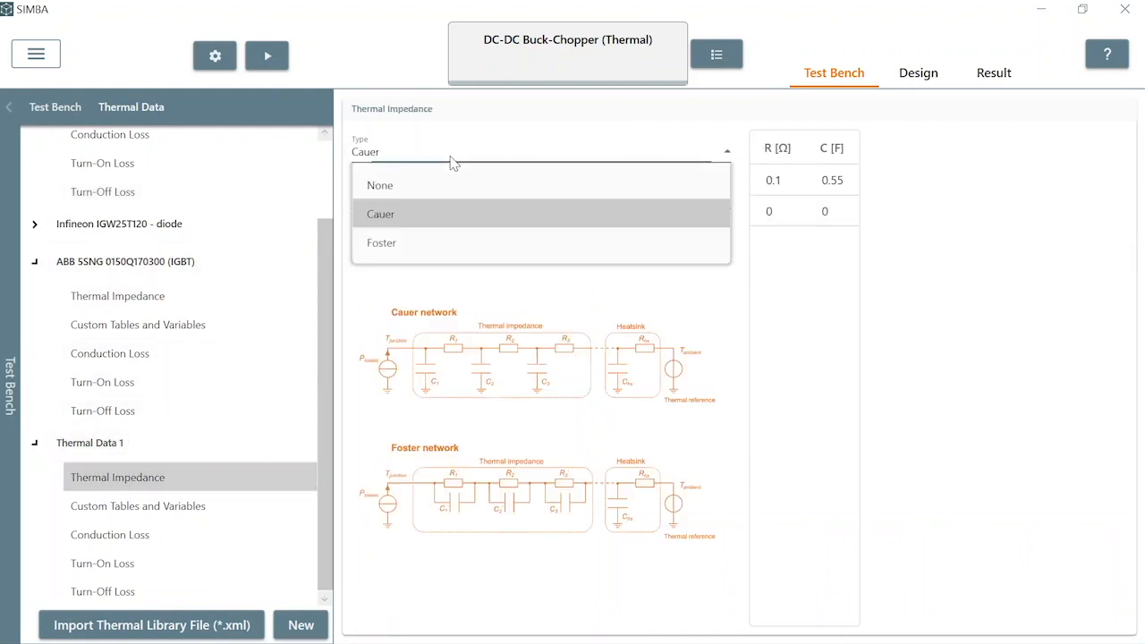
click(415, 214)
click(416, 194)
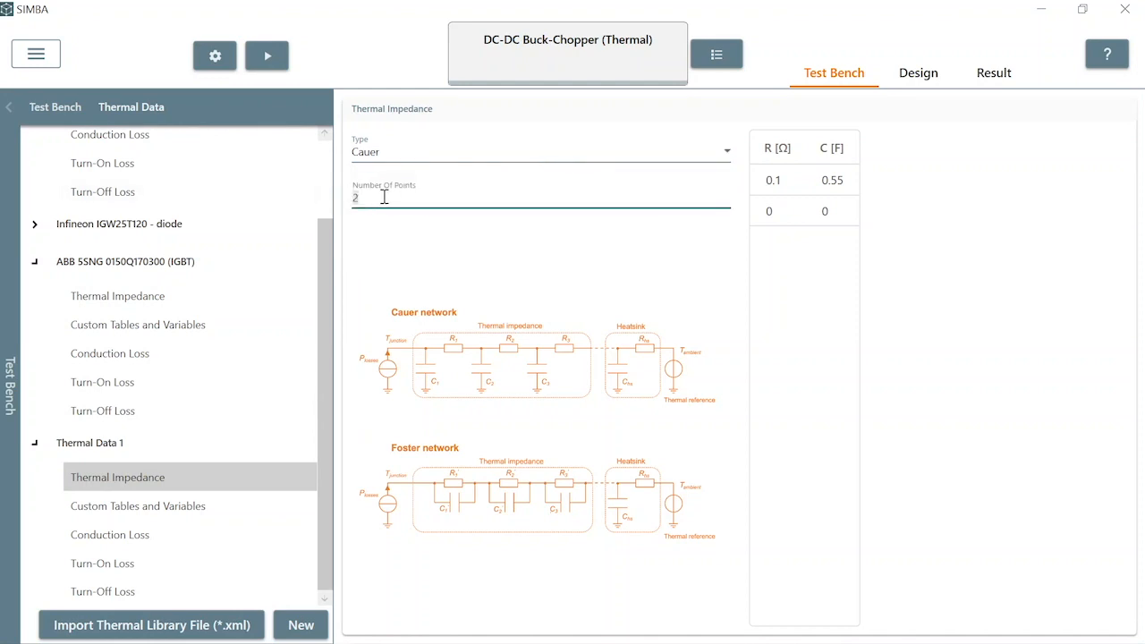
click(777, 180)
click(848, 181)
- Review the custom variables of Thermal Data 1, the available custom table options and the TEST table's X axis
click(123, 506)
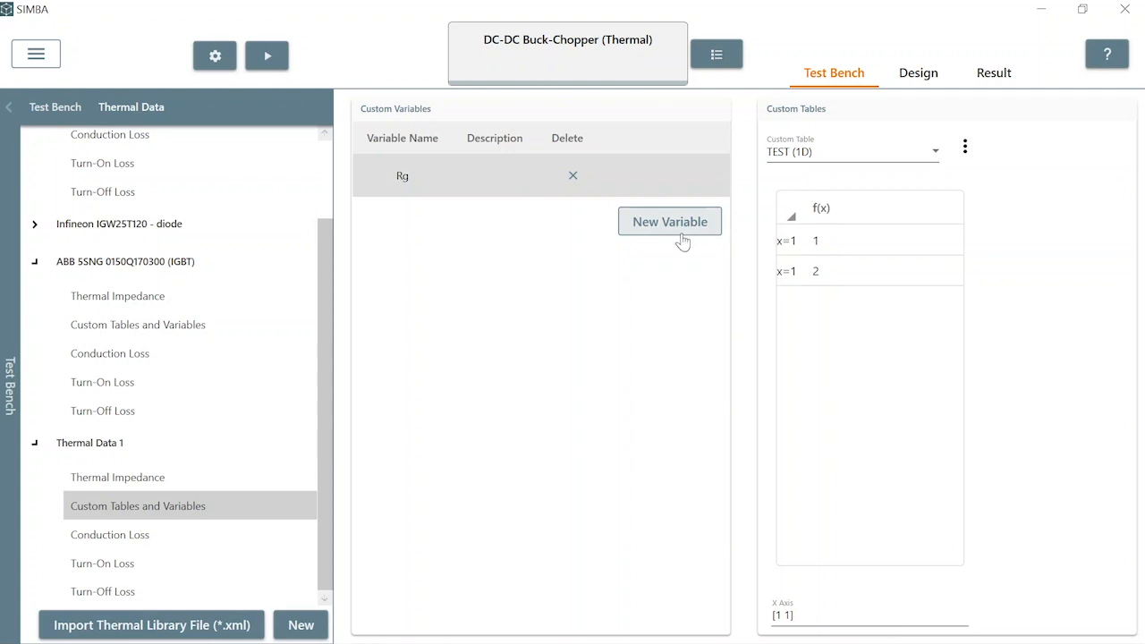
click(964, 146)
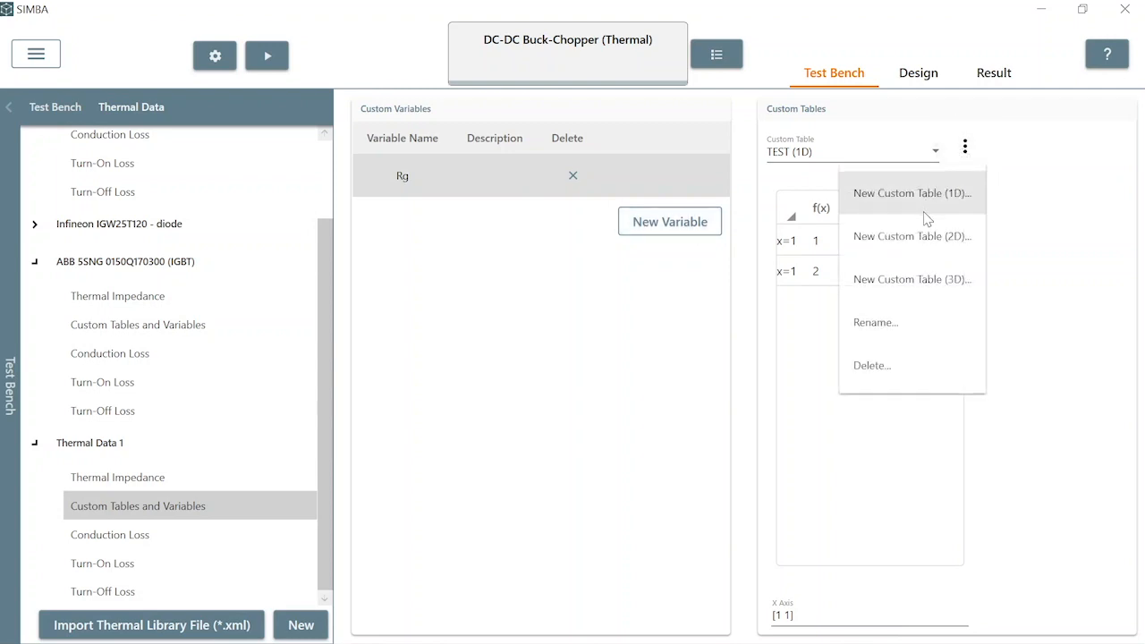
click(1065, 223)
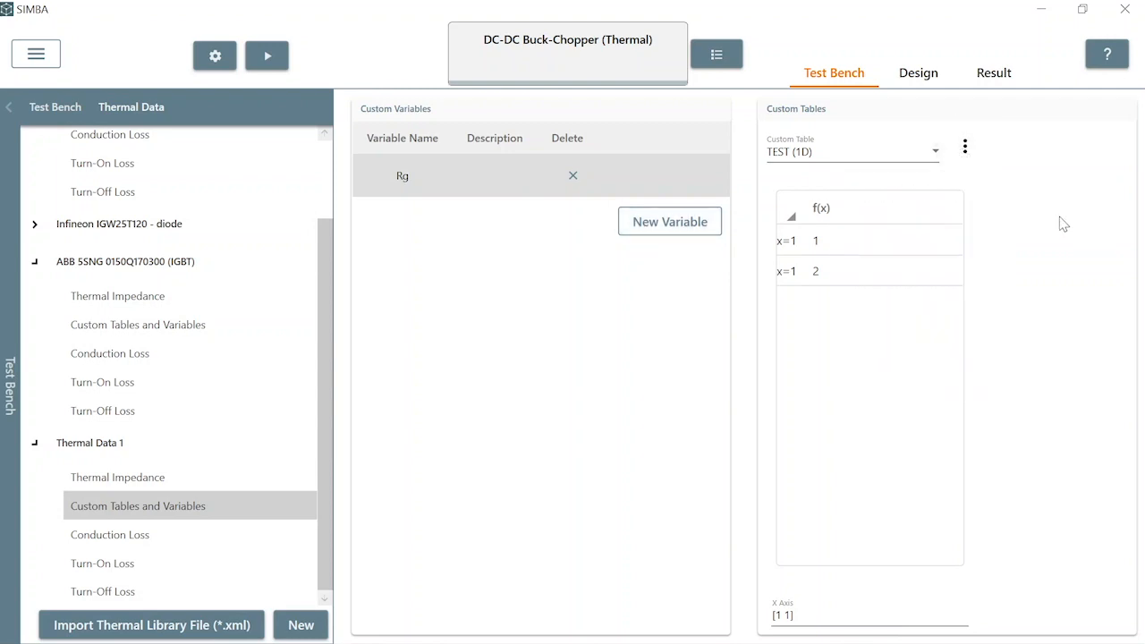
click(788, 615)
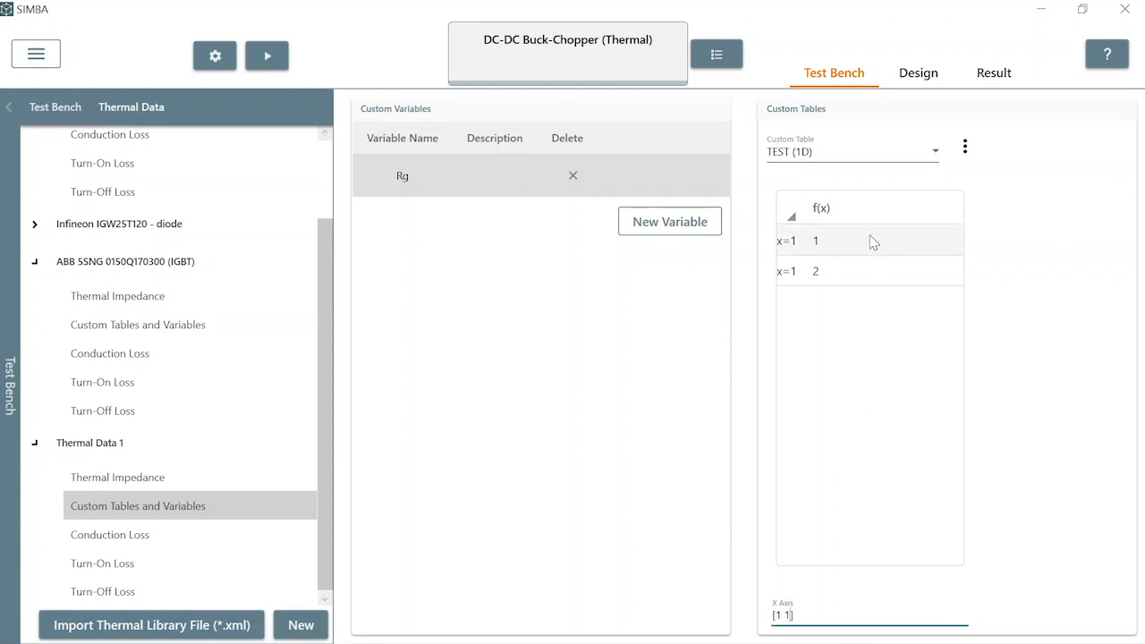
- Return to the design with Thermal Data 1 assigned to IGBT1 and open its Rg custom variable for editing
click(909, 75)
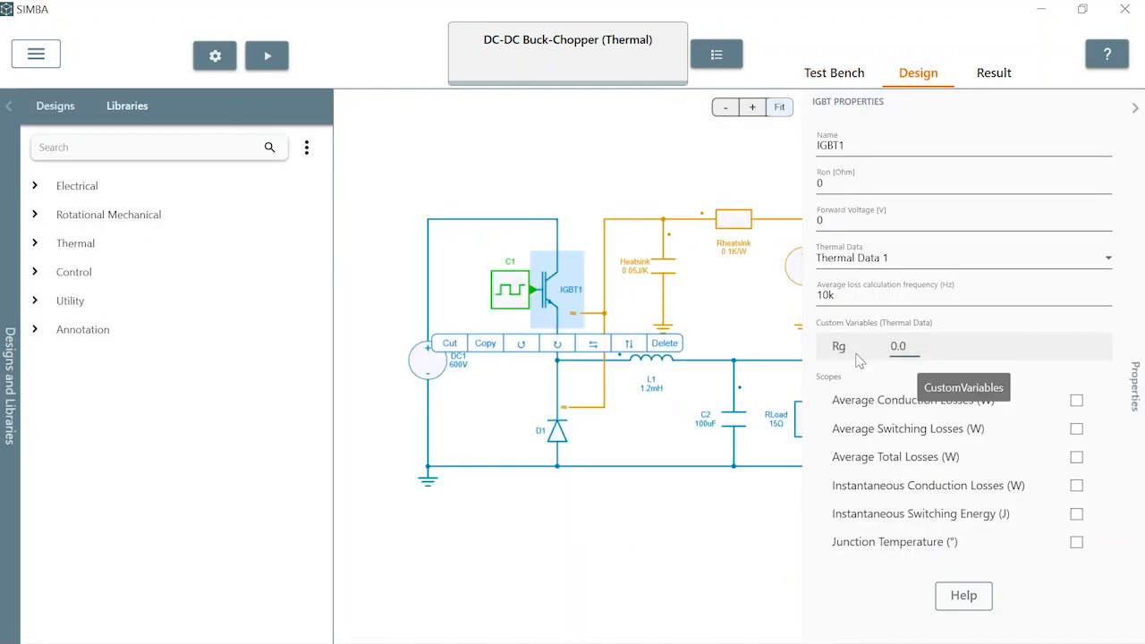
click(892, 347)
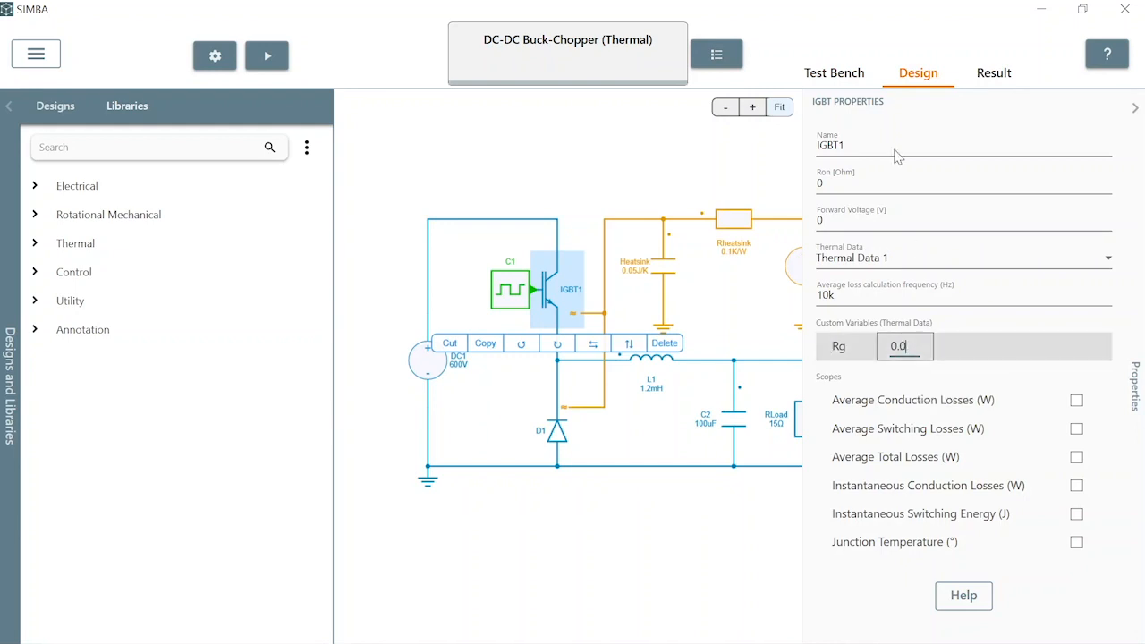
- Choose Lookup table and formula as the conduction loss computation type of Thermal Data 1
click(848, 77)
click(108, 536)
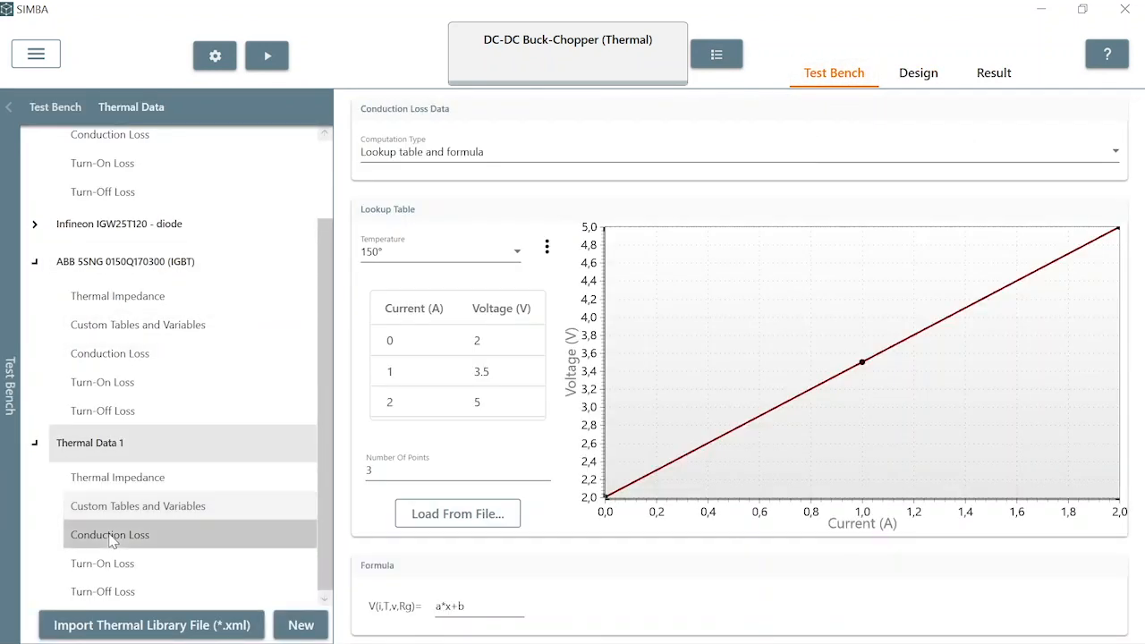
click(445, 153)
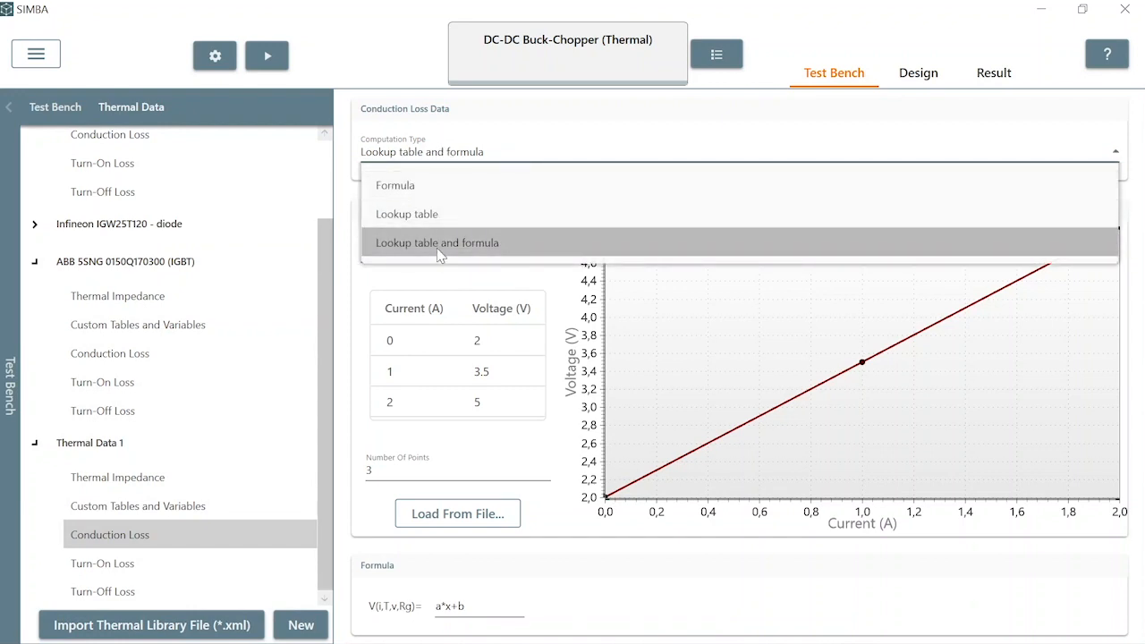
click(439, 253)
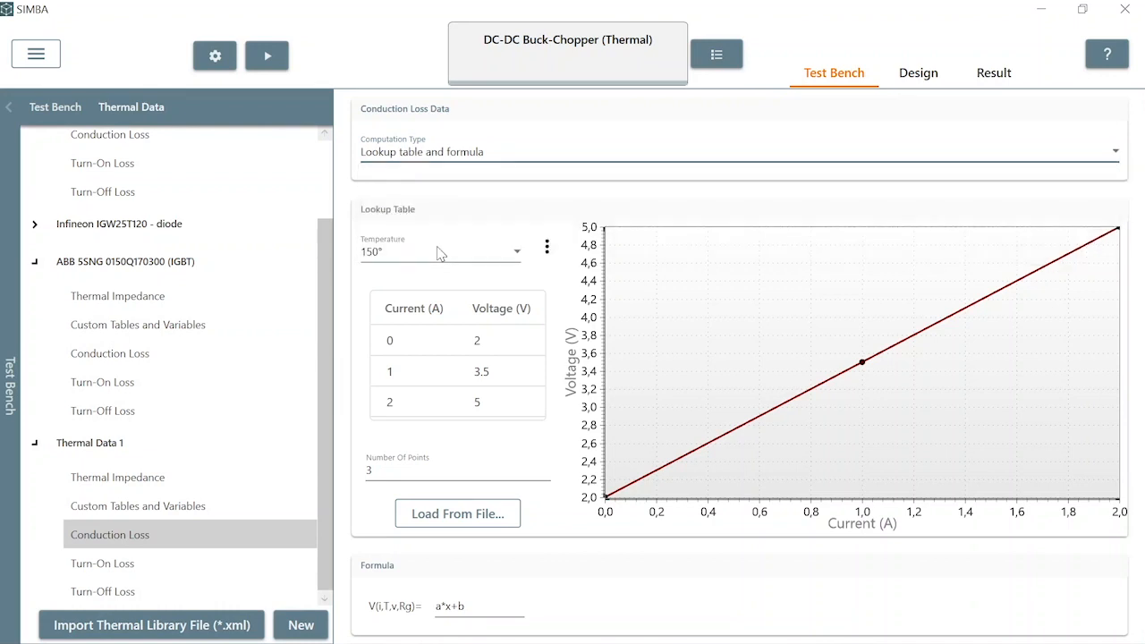
- Check the conduction loss table's temperature options, number of points and CSV file loading dialog without loading anything
click(546, 247)
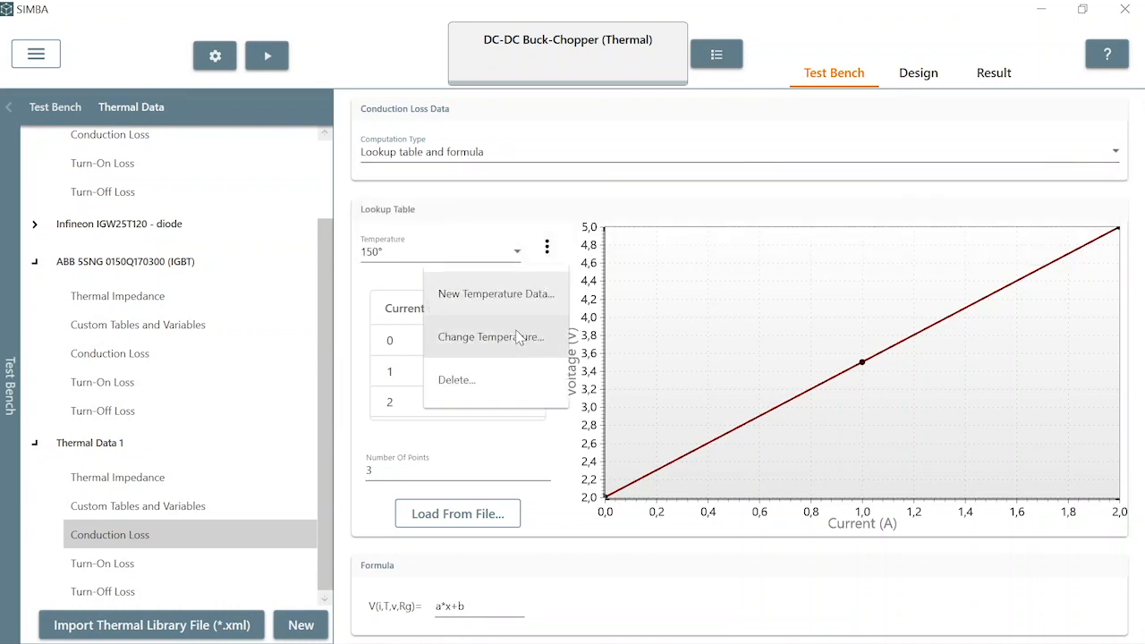
click(416, 463)
click(358, 472)
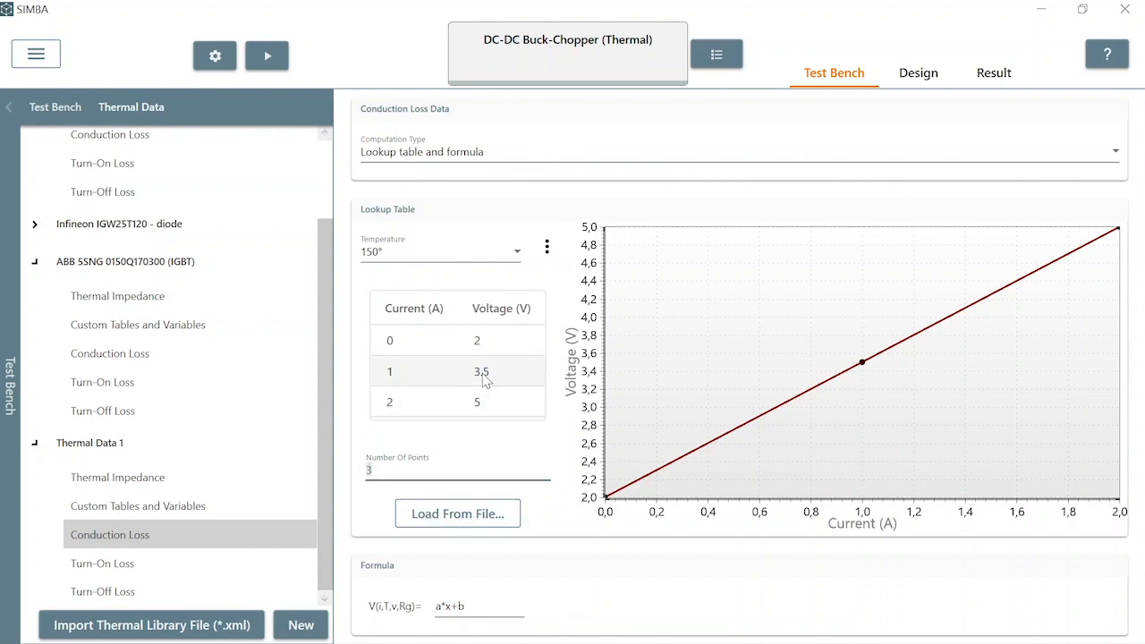
click(458, 513)
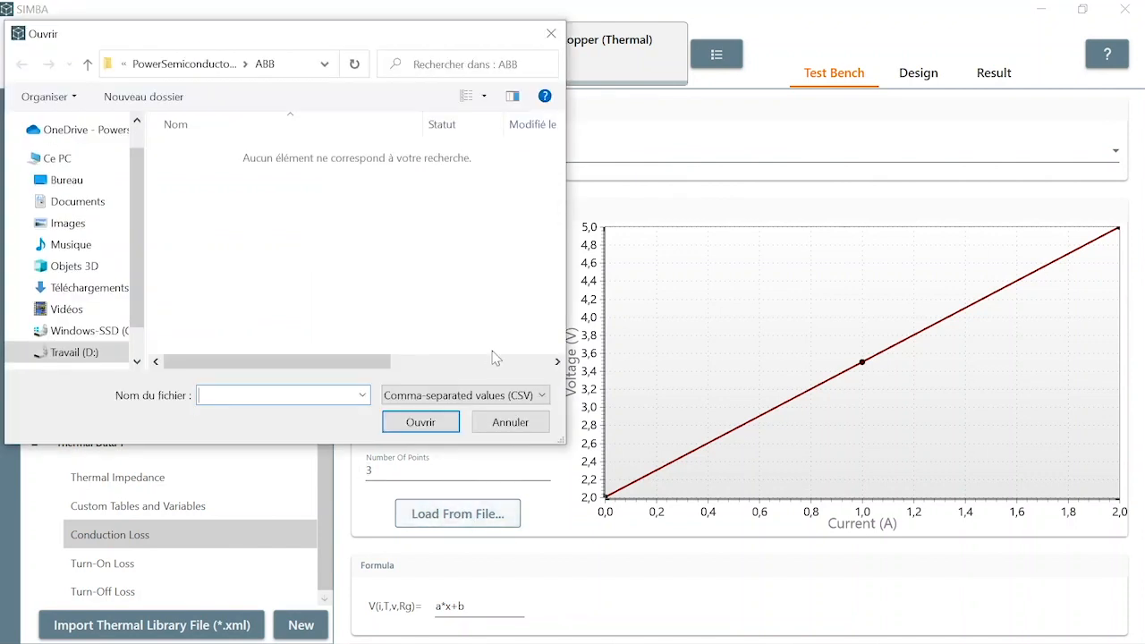
click(551, 40)
- Set the conduction loss voltage at 1 A to 3 V and select the conduction loss formula text
click(523, 371)
key(Return)
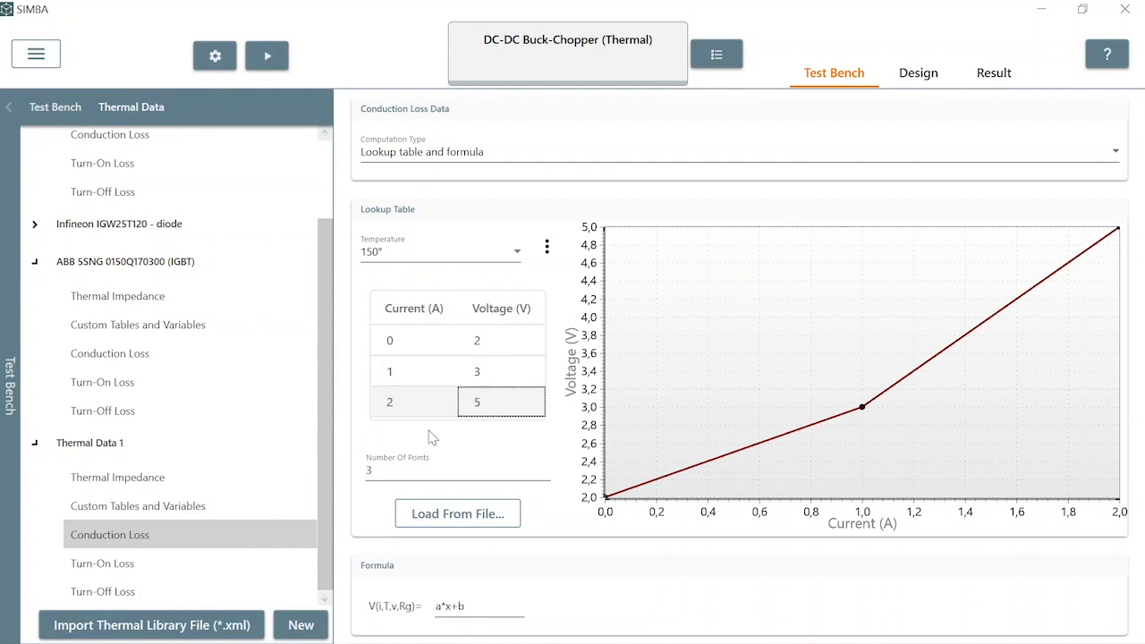
drag(488, 608, 407, 606)
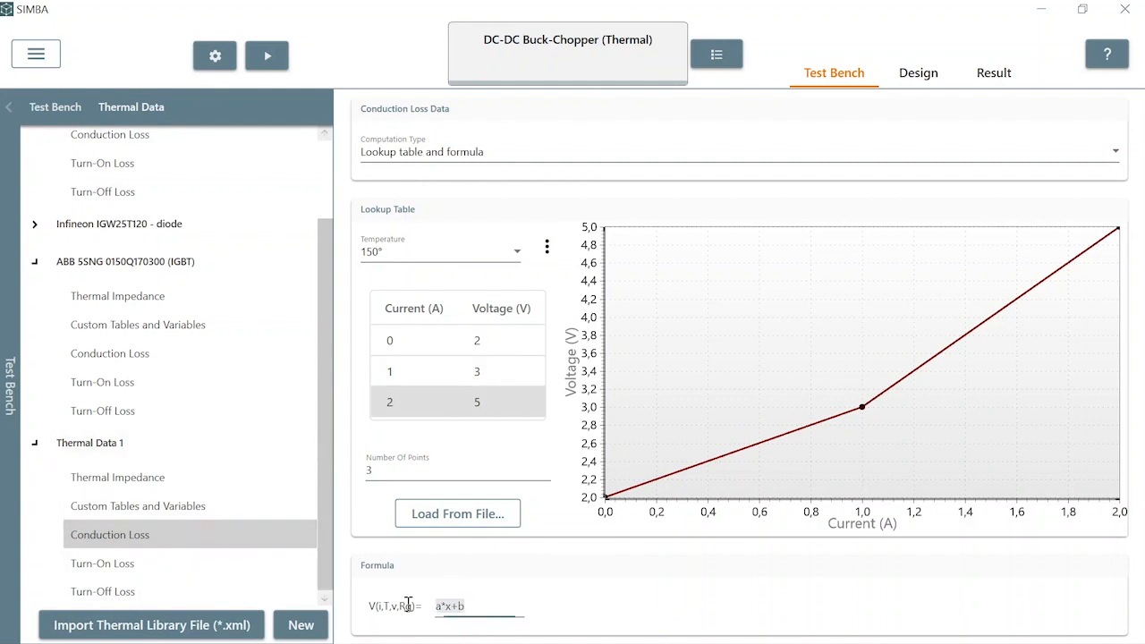
- View the turn-on loss of Thermal Data 1 and choose Lookup table and formula as the turn-off loss computation type
click(130, 568)
click(130, 591)
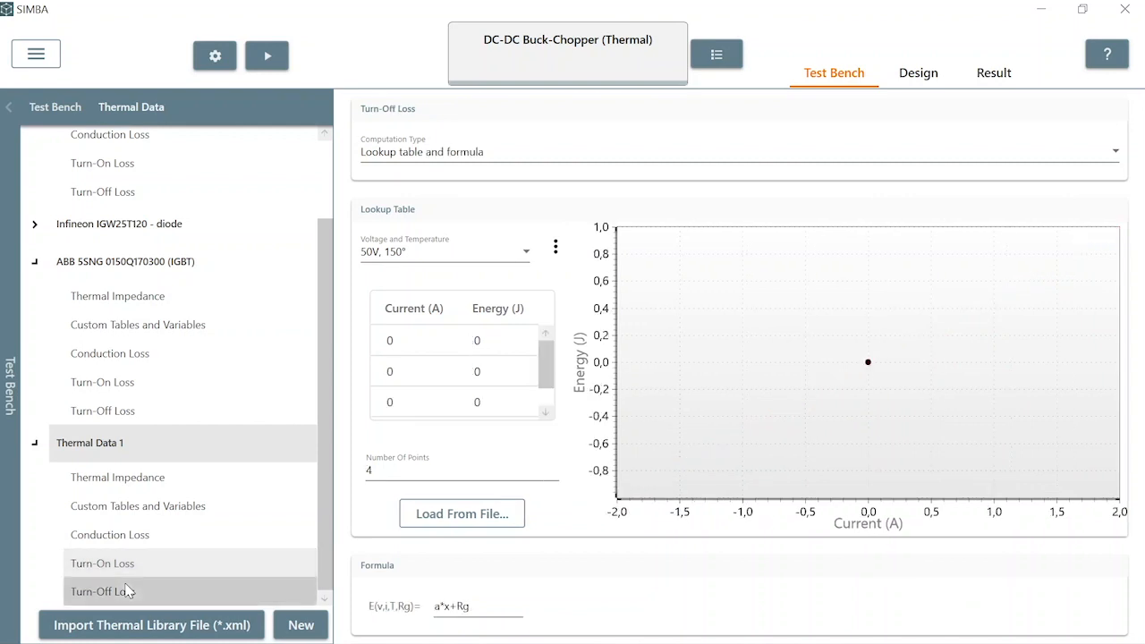
click(435, 154)
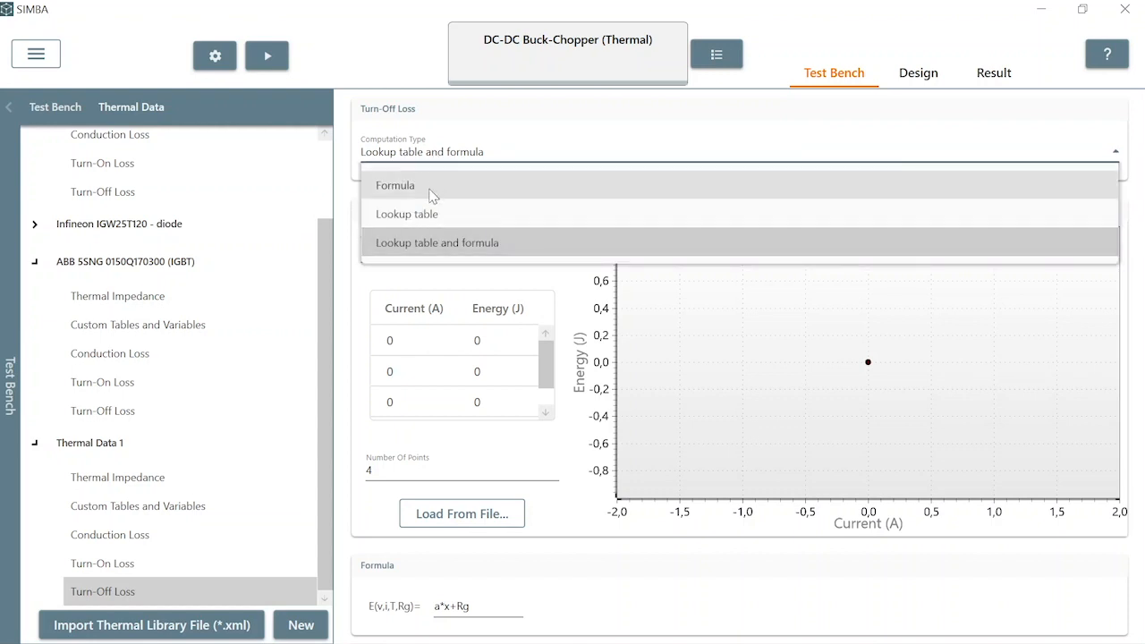
click(434, 246)
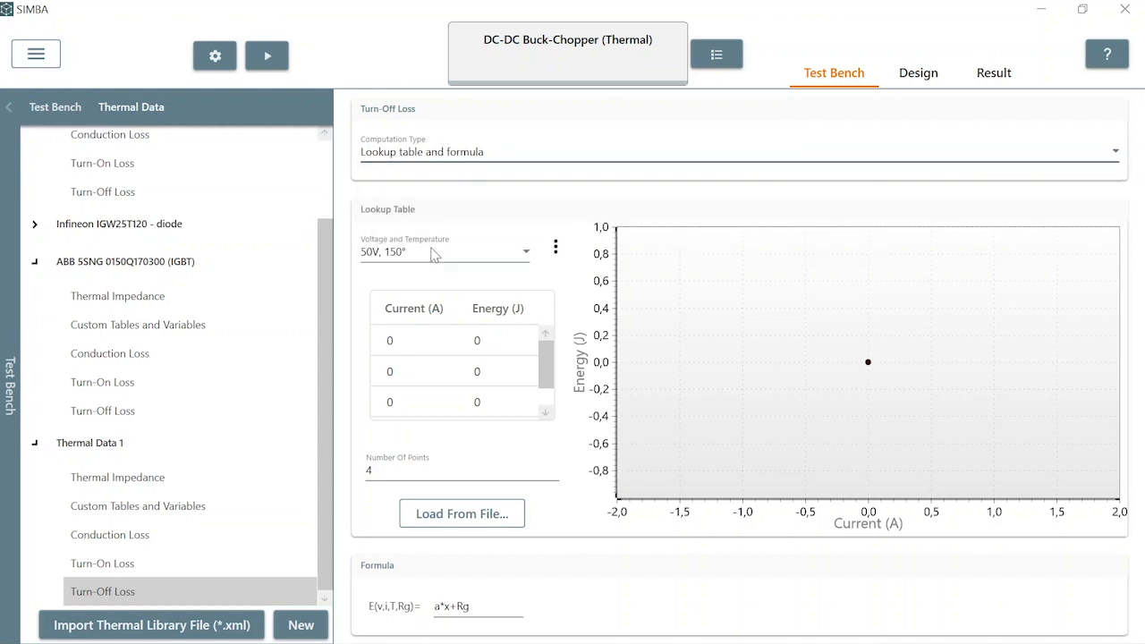
- Check the turn-off loss table's voltage and temperature options, number of points, energy values and formula for Thermal Data 1
click(555, 247)
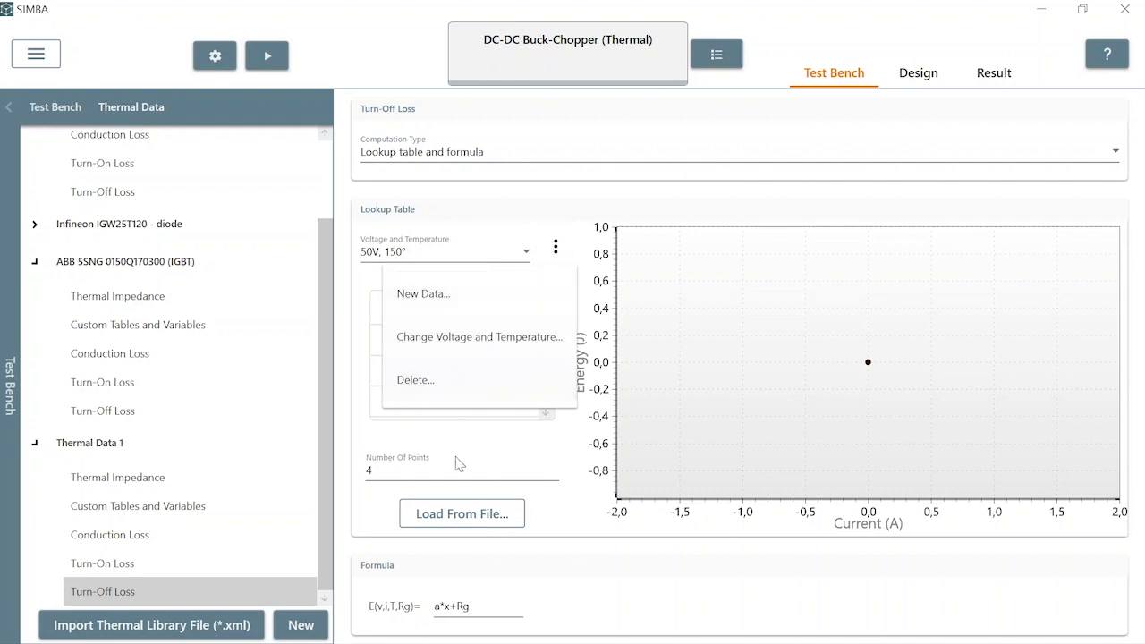
drag(447, 468, 356, 472)
double_click(476, 403)
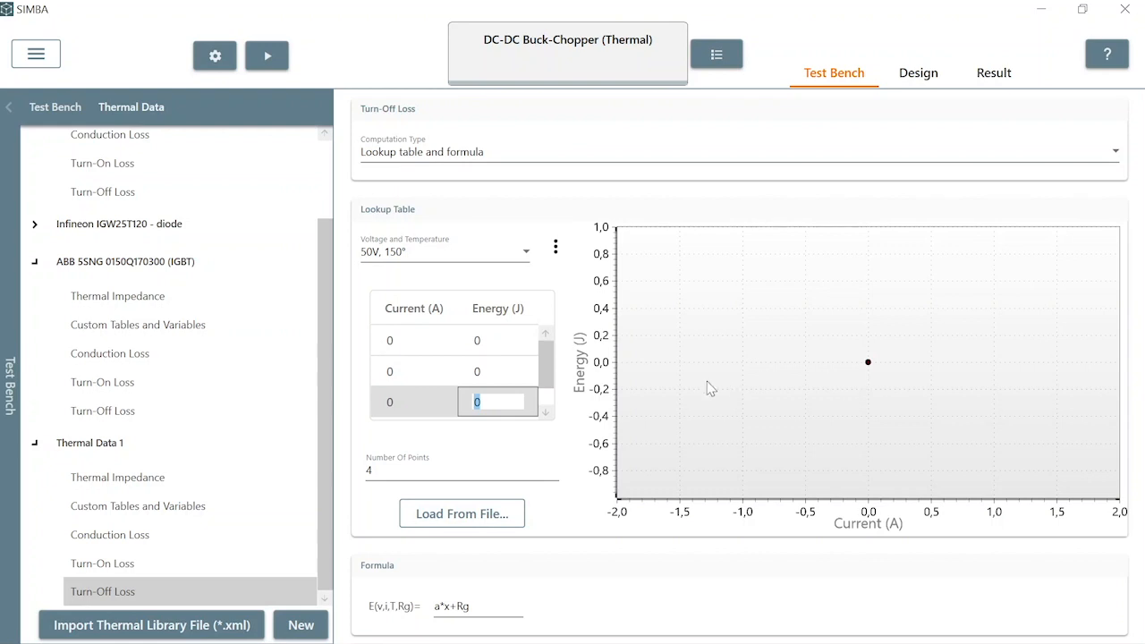
drag(483, 609, 424, 606)
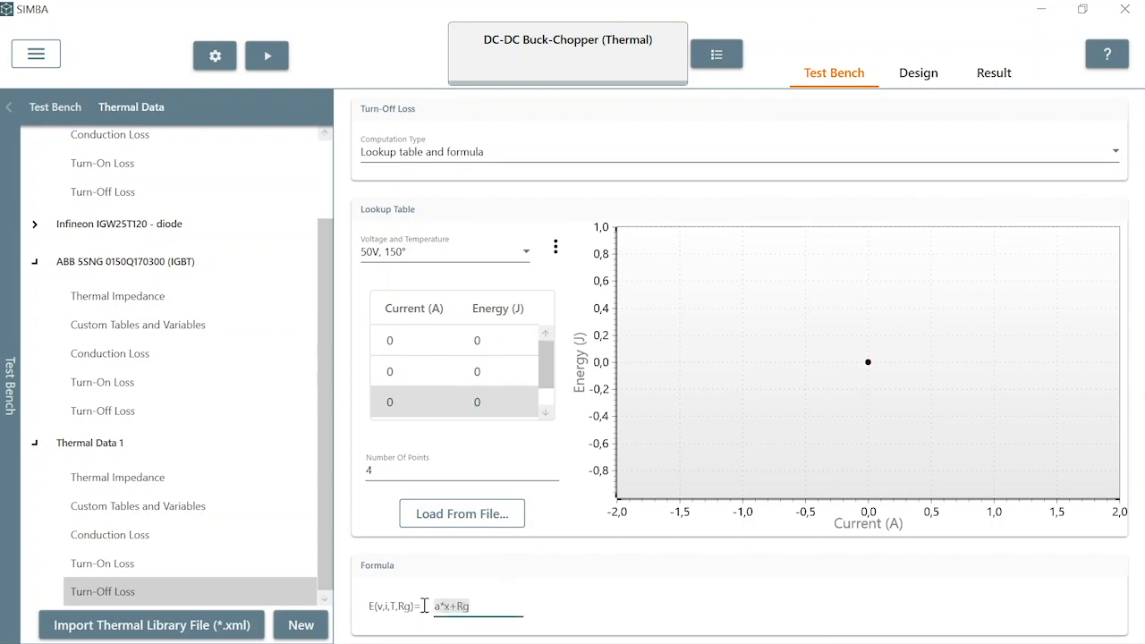
- Assign the Infineon IGW25T120 - igbt thermal data to IGBT1 in the design and clear the selection
click(918, 76)
click(882, 264)
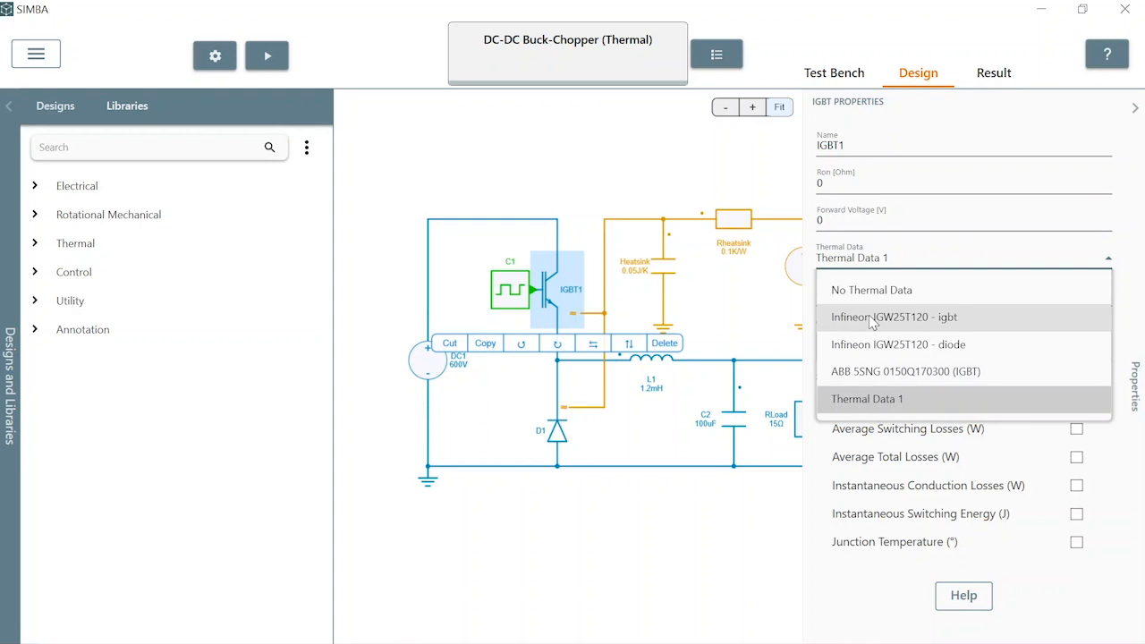
click(873, 325)
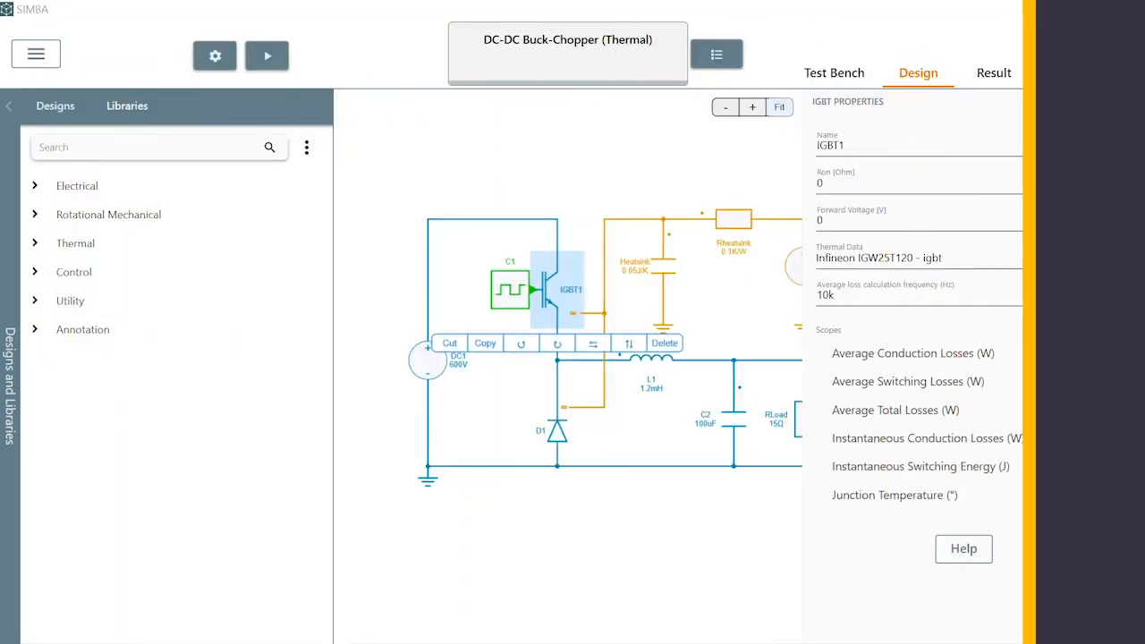
click(630, 150)
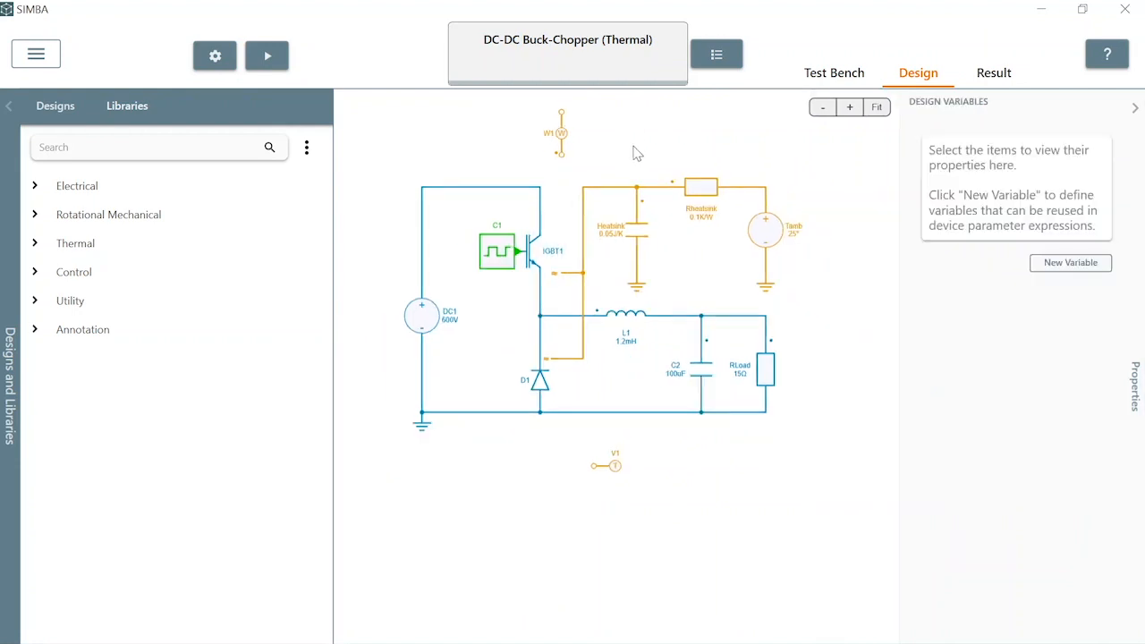
- Switch diode D1's thermal data to No Thermal Data and back to Infineon IGW25T120 - diode
click(518, 271)
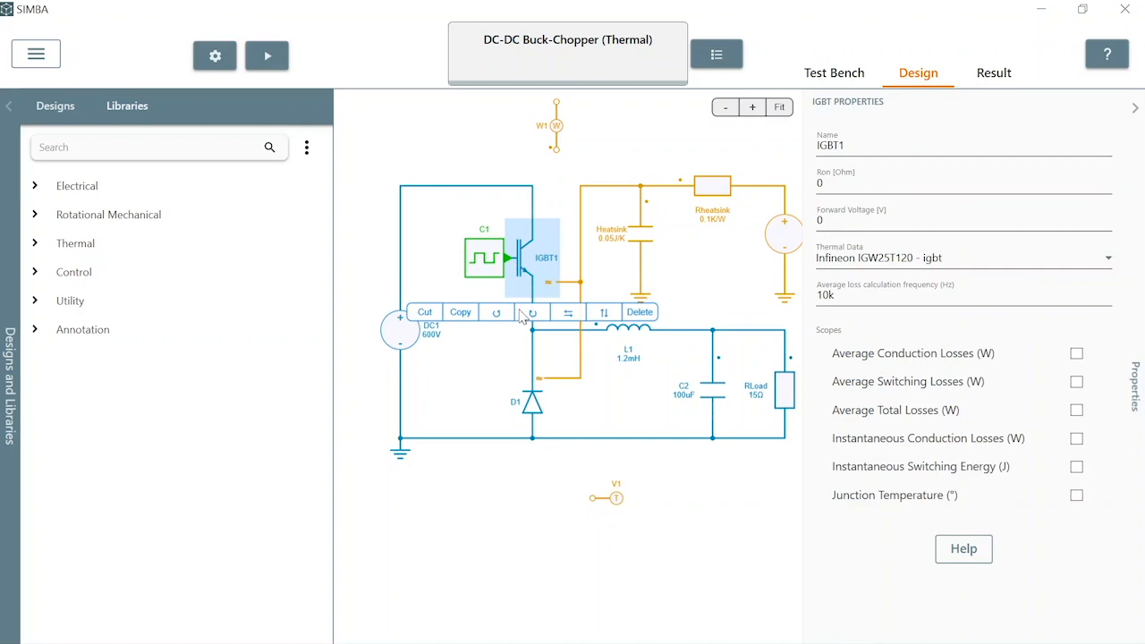
click(534, 410)
click(877, 260)
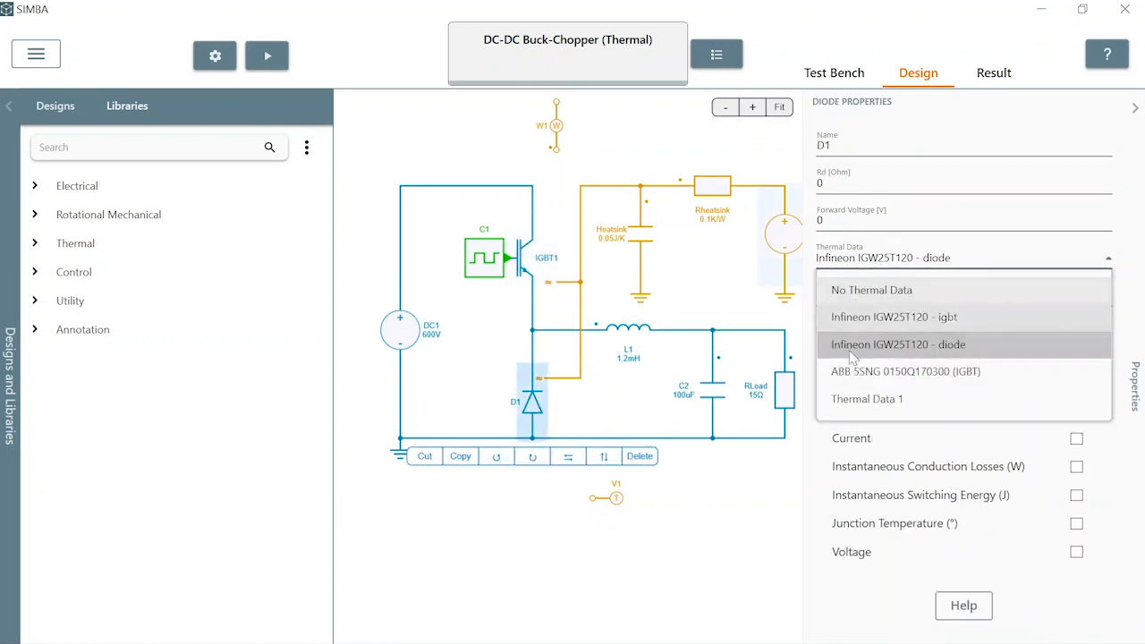
click(851, 292)
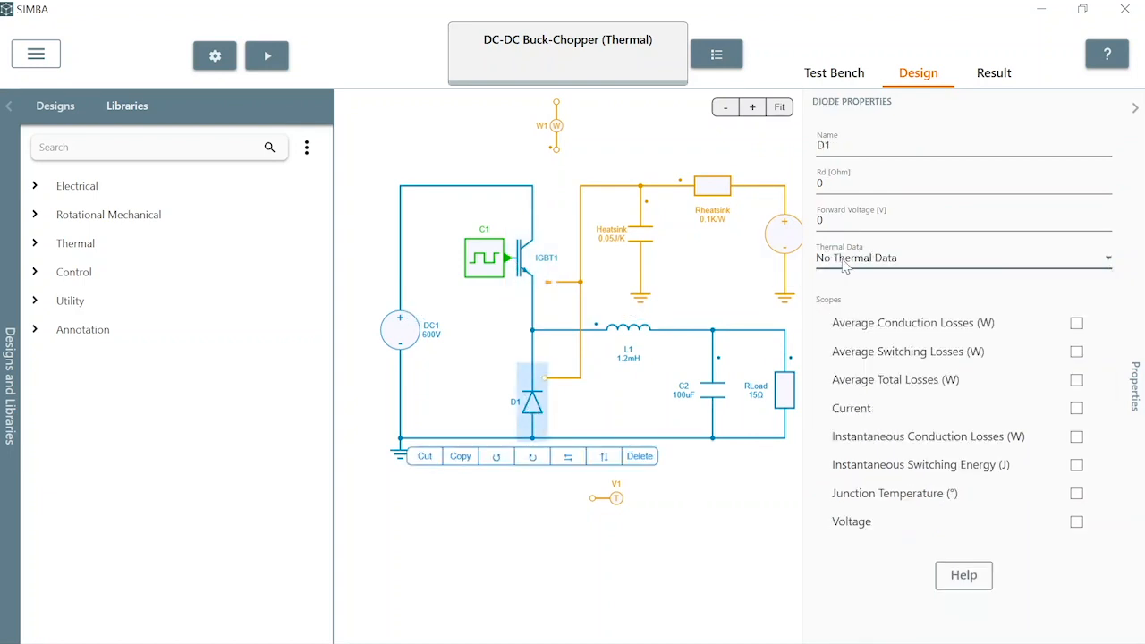
click(844, 265)
click(850, 340)
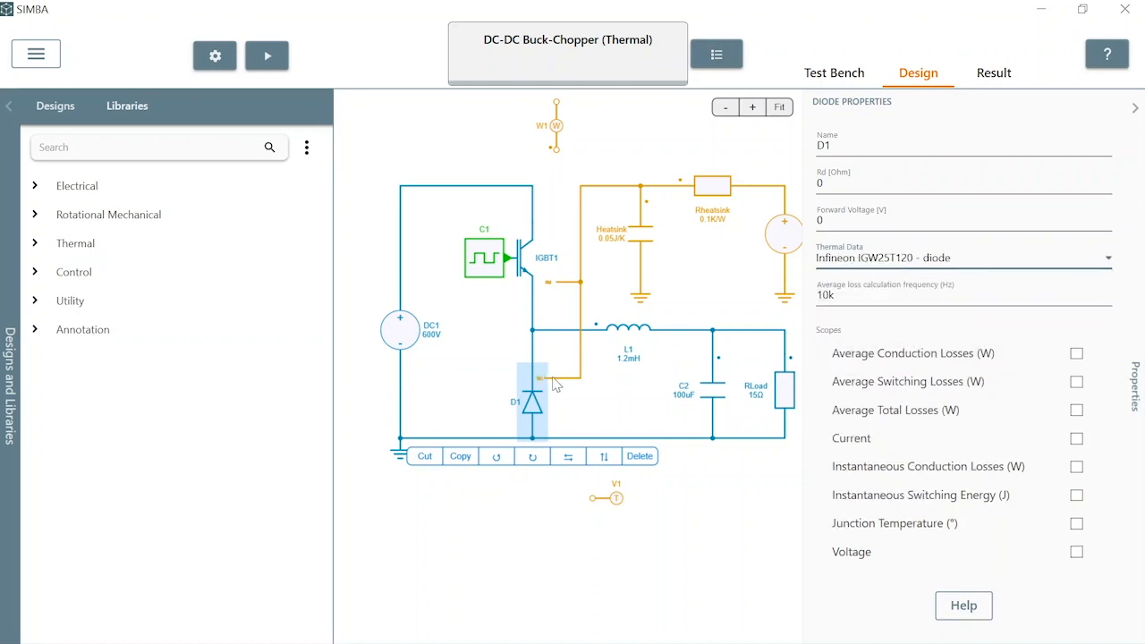
click(479, 343)
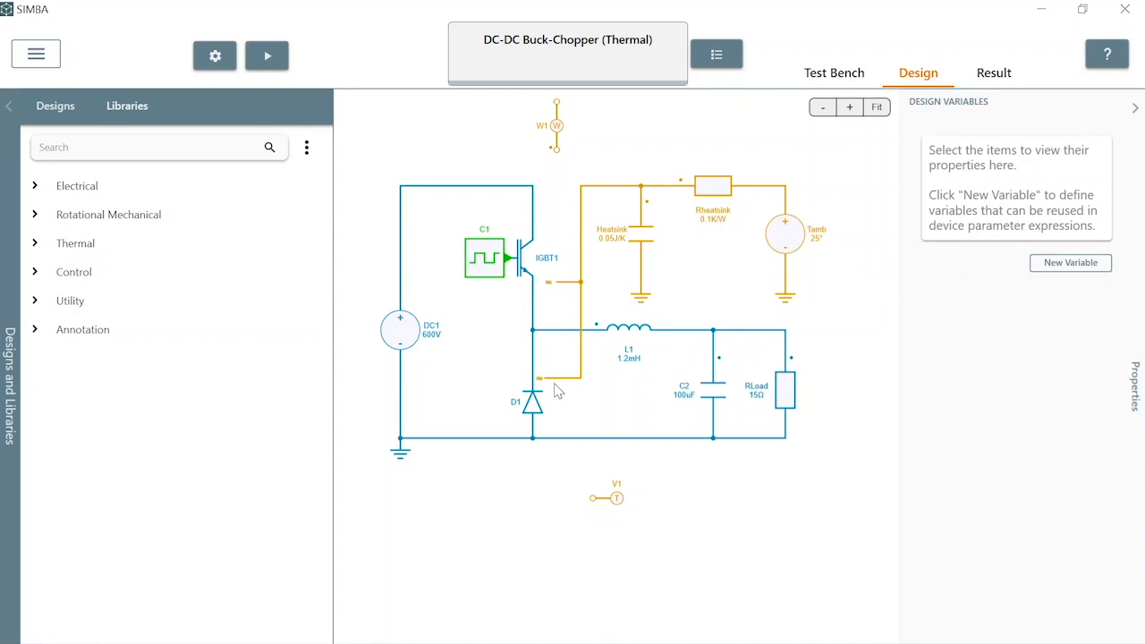
- Inspect the thermal ports of IGBT1 and D1, the external thermal network, and the Heatsink capacitor and Rheatsink resistor
scroll(554, 391, up, 3)
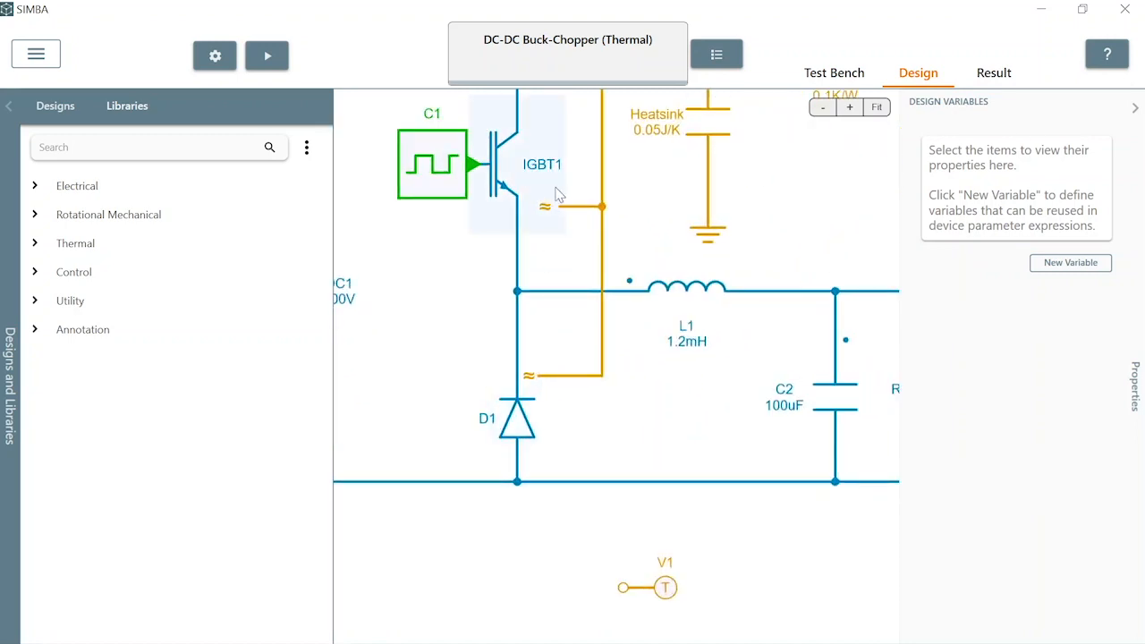
scroll(557, 194, down, 4)
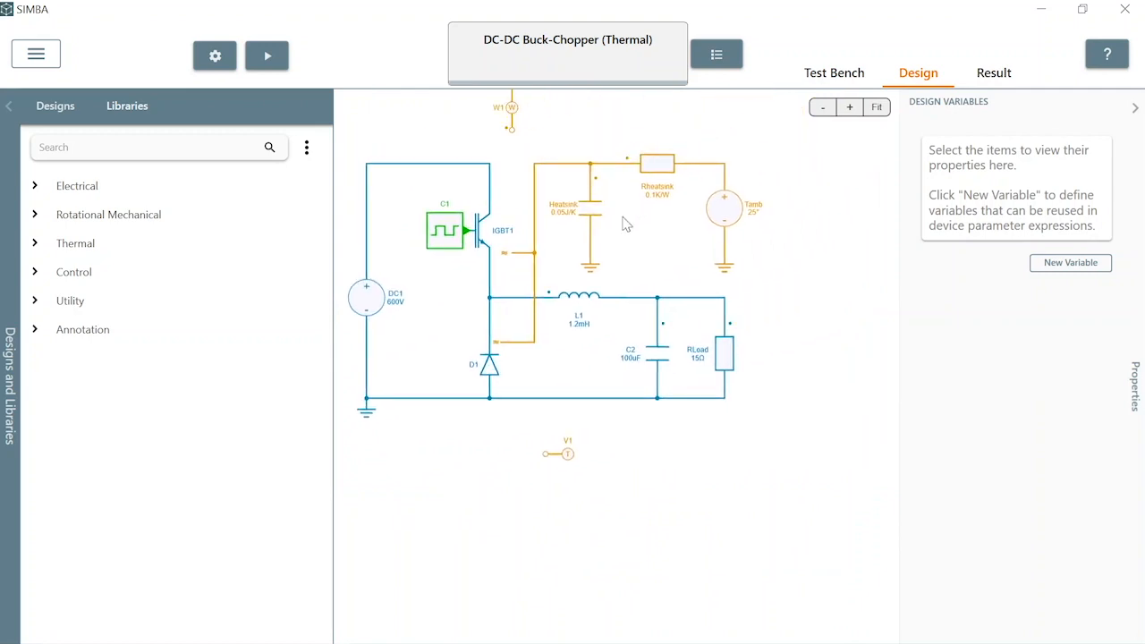
drag(542, 130, 780, 295)
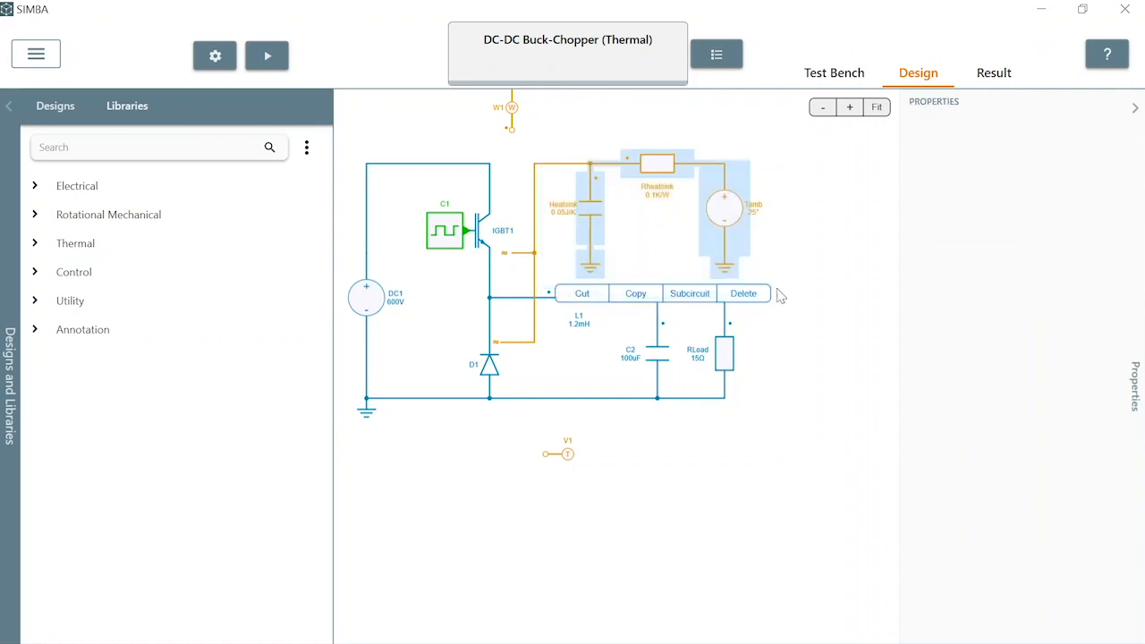
click(621, 123)
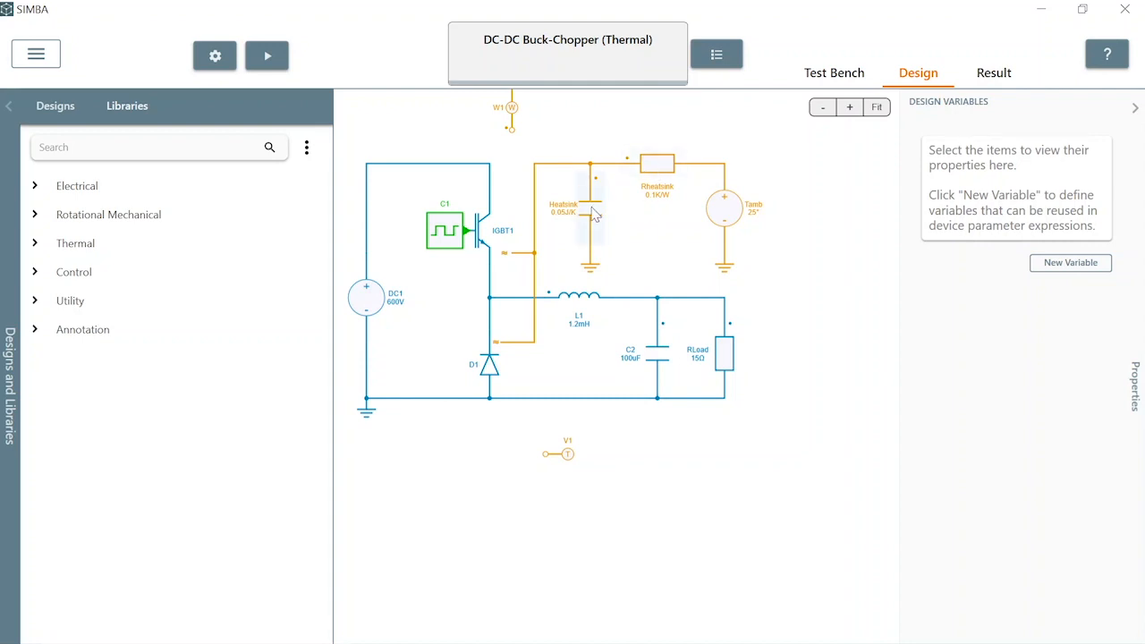
click(592, 214)
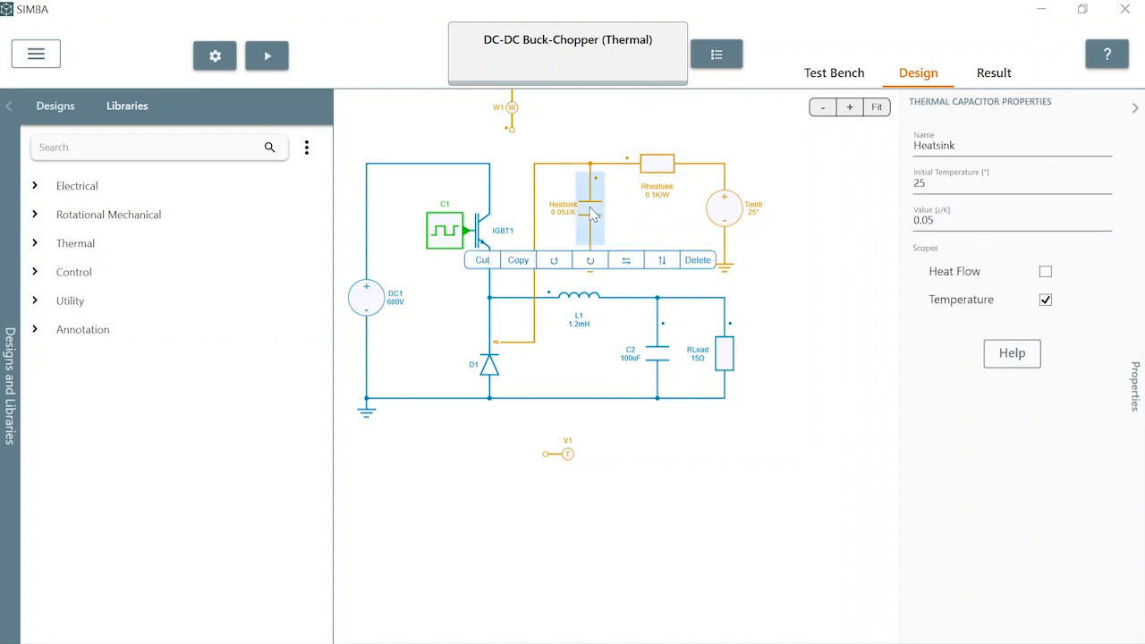
click(667, 170)
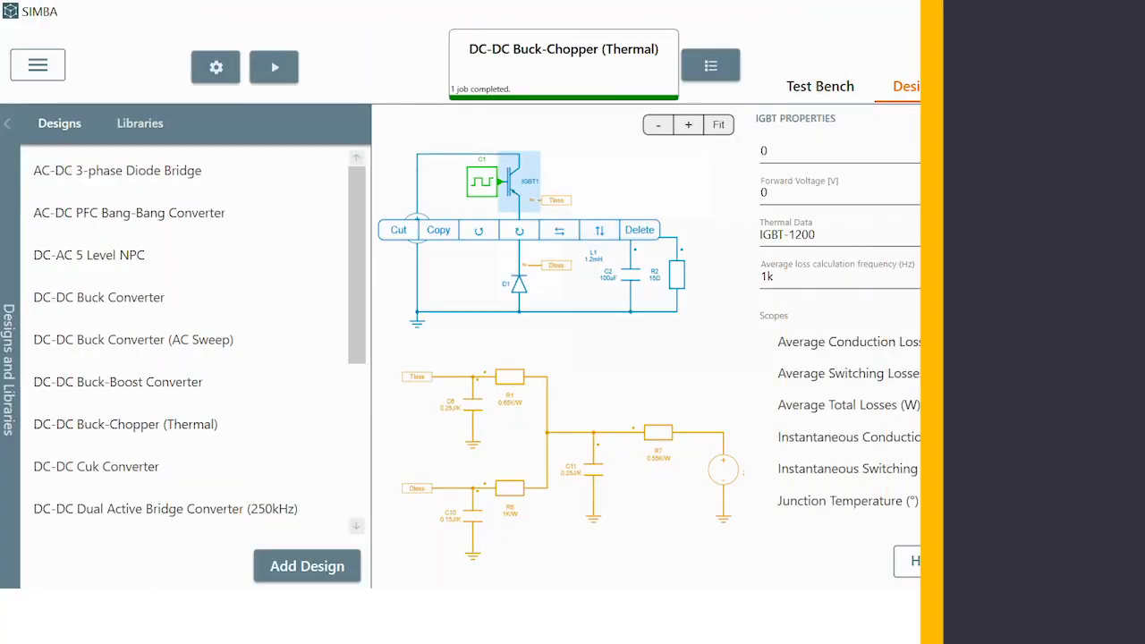
- Enable IGBT1's scopes for average conduction, switching and total losses, instantaneous conduction losses, instantaneous switching energy and junction temperature
click(1054, 344)
click(1053, 374)
click(1053, 406)
click(1054, 437)
click(1055, 468)
click(1051, 500)
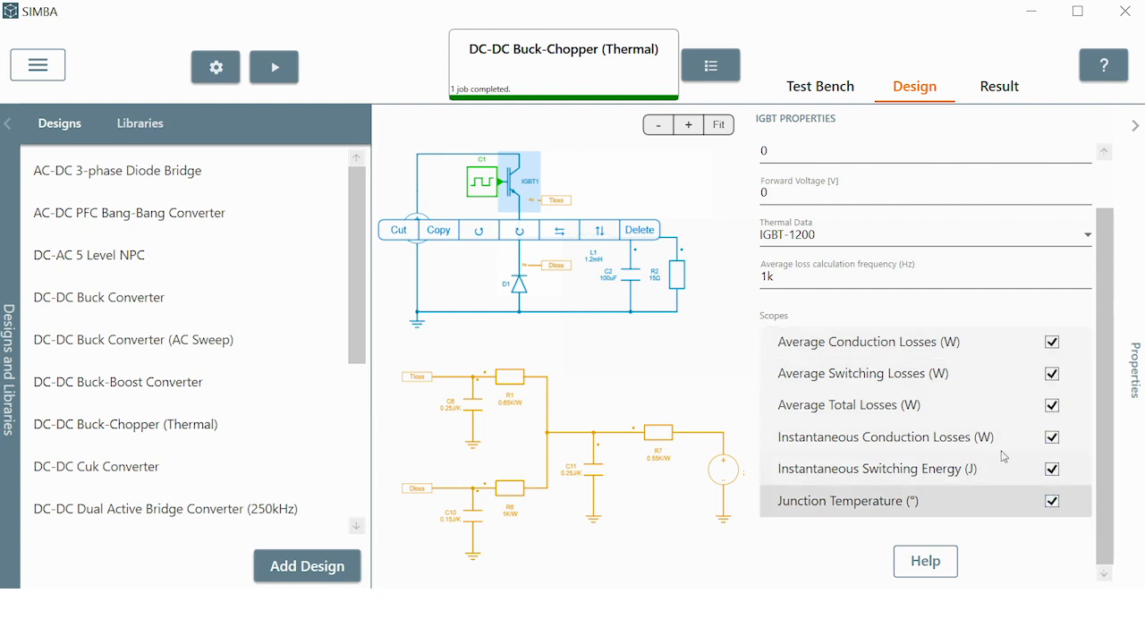
- Run the thermal buck-chopper simulation and list the signals of the latest transient result
click(269, 68)
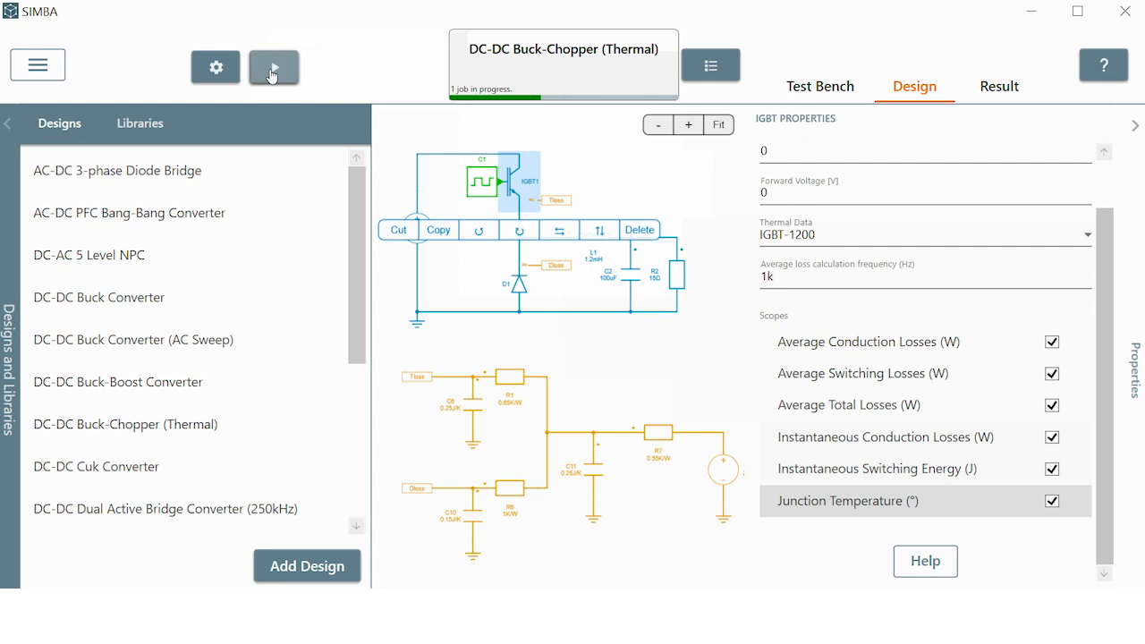
click(1000, 87)
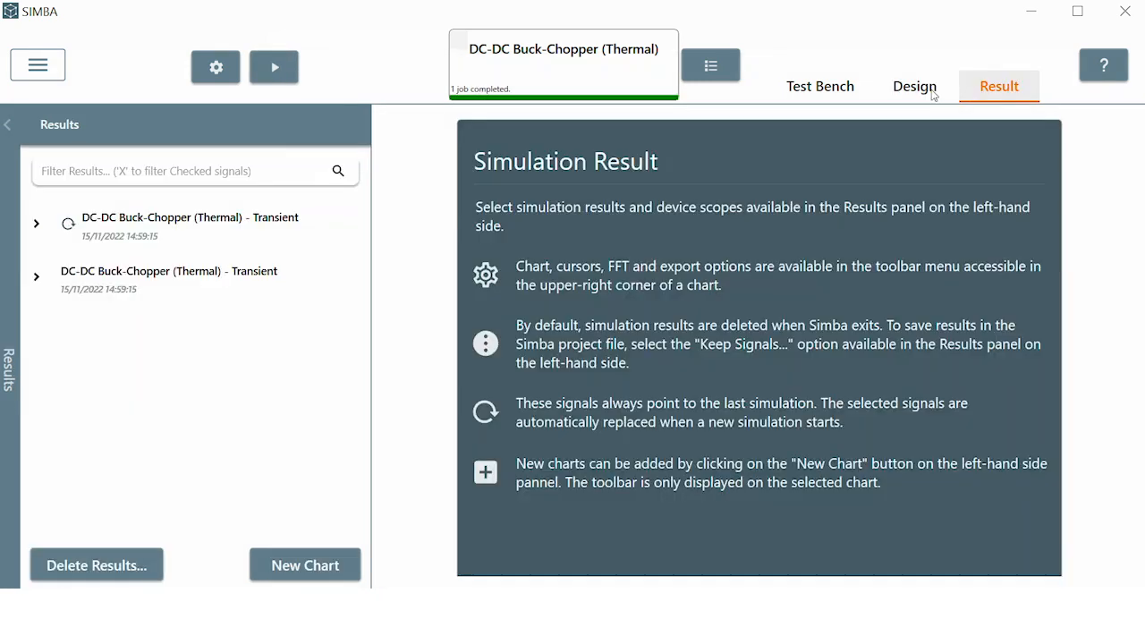
click(36, 225)
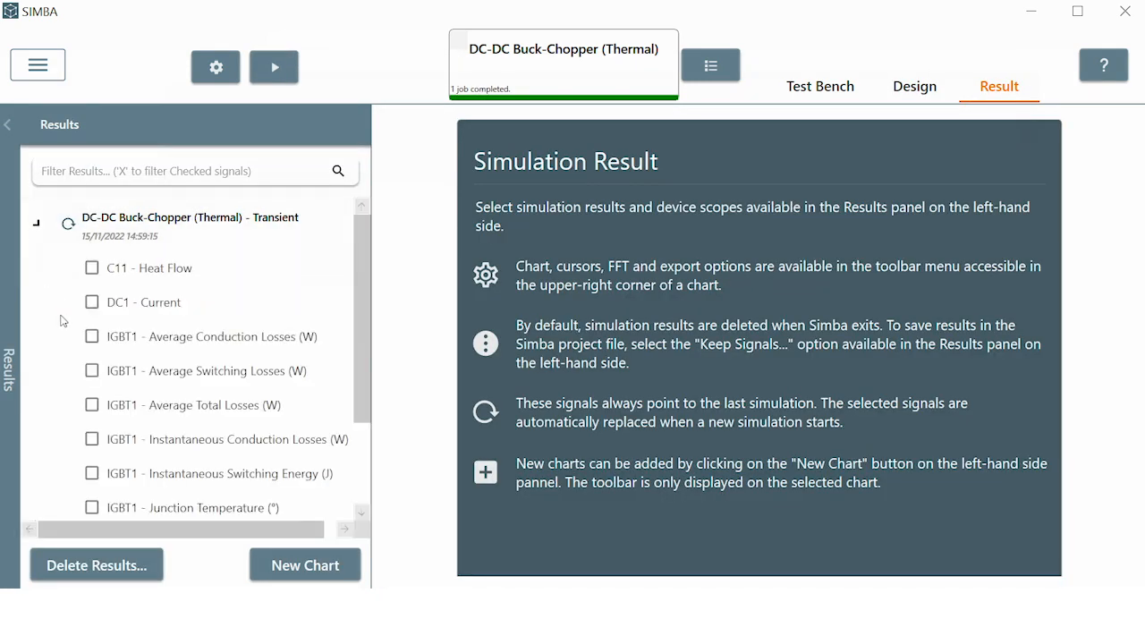
- Plot IGBT1's Average Total Losses and Junction Temperature from the transient result
click(92, 405)
scroll(131, 385, down, 1)
scroll(131, 379, down, 1)
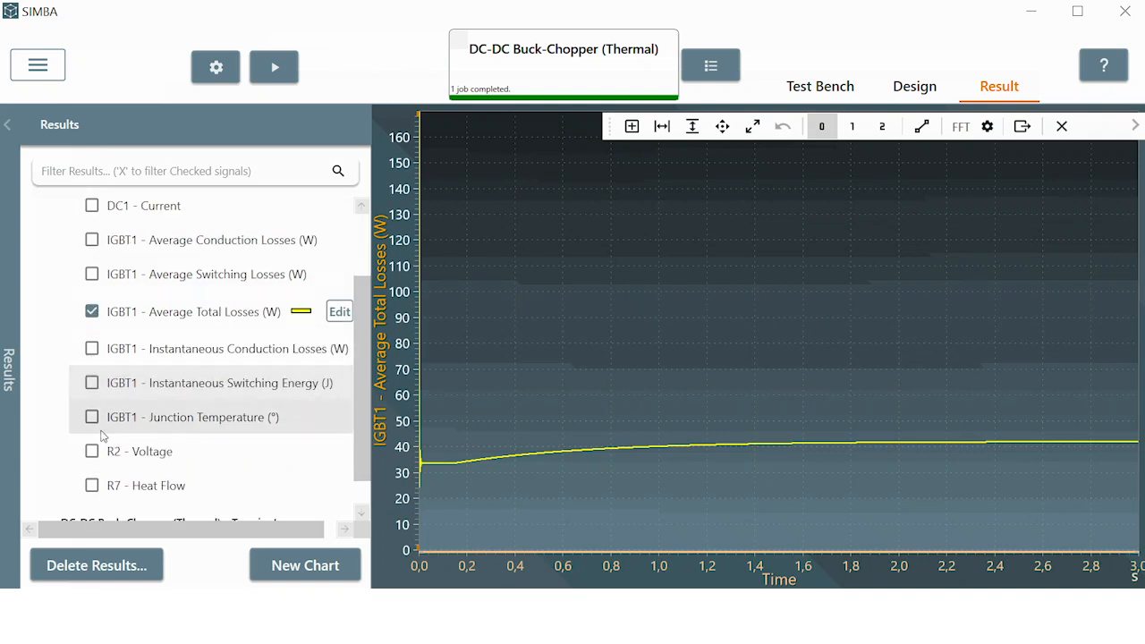
click(92, 420)
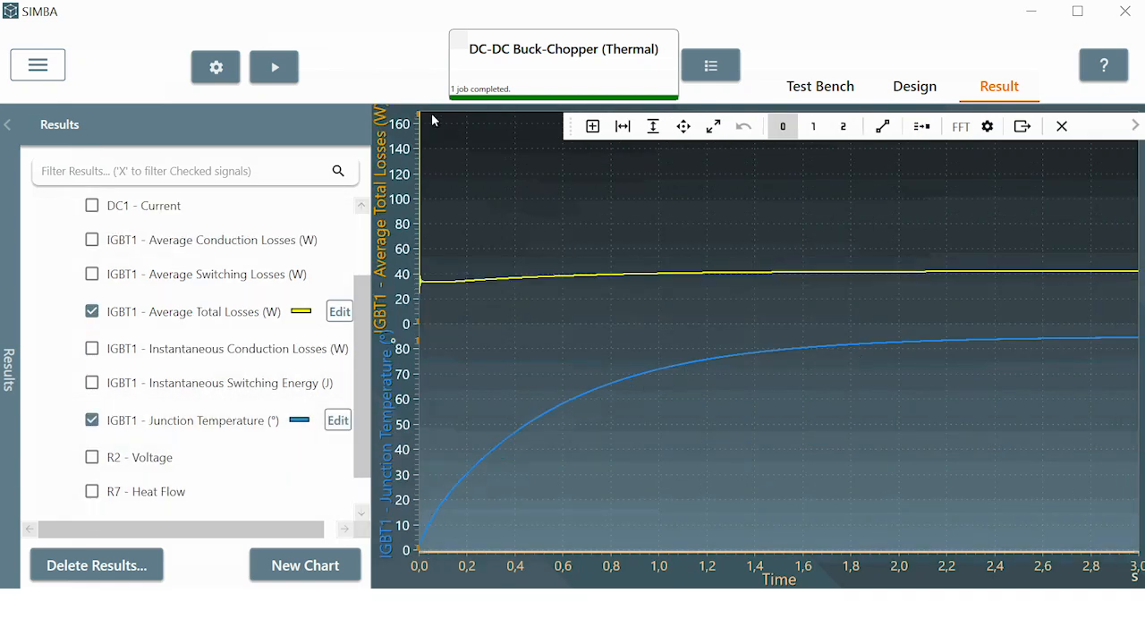
- Zoom the chart along the time axis into about the first 0.01 s of IGBT1's average total losses
click(623, 126)
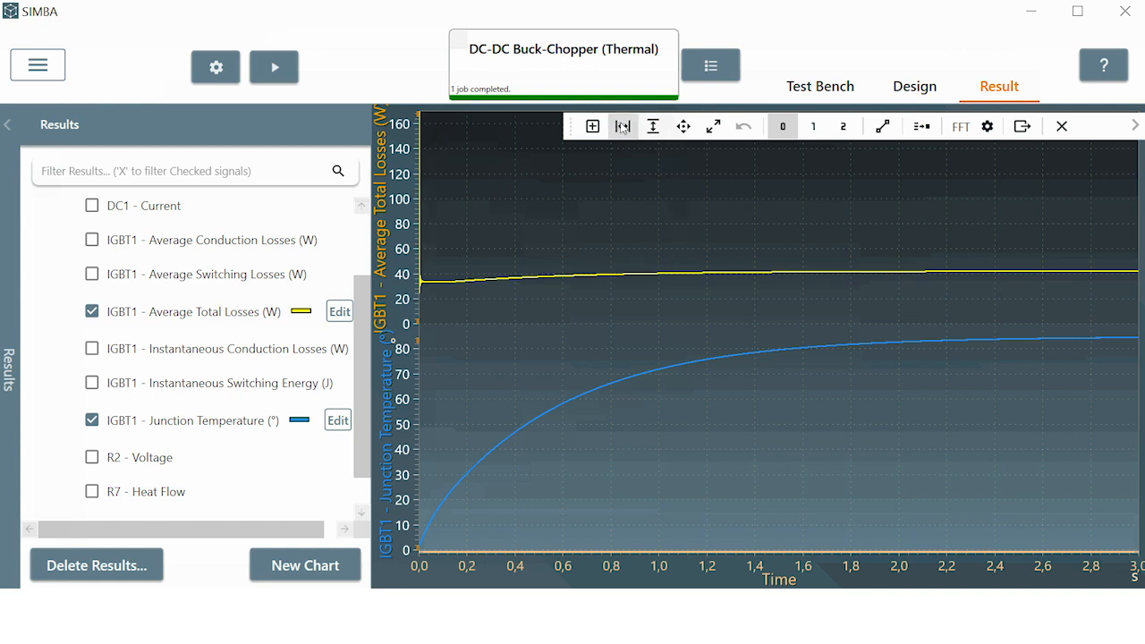
drag(437, 301, 415, 122)
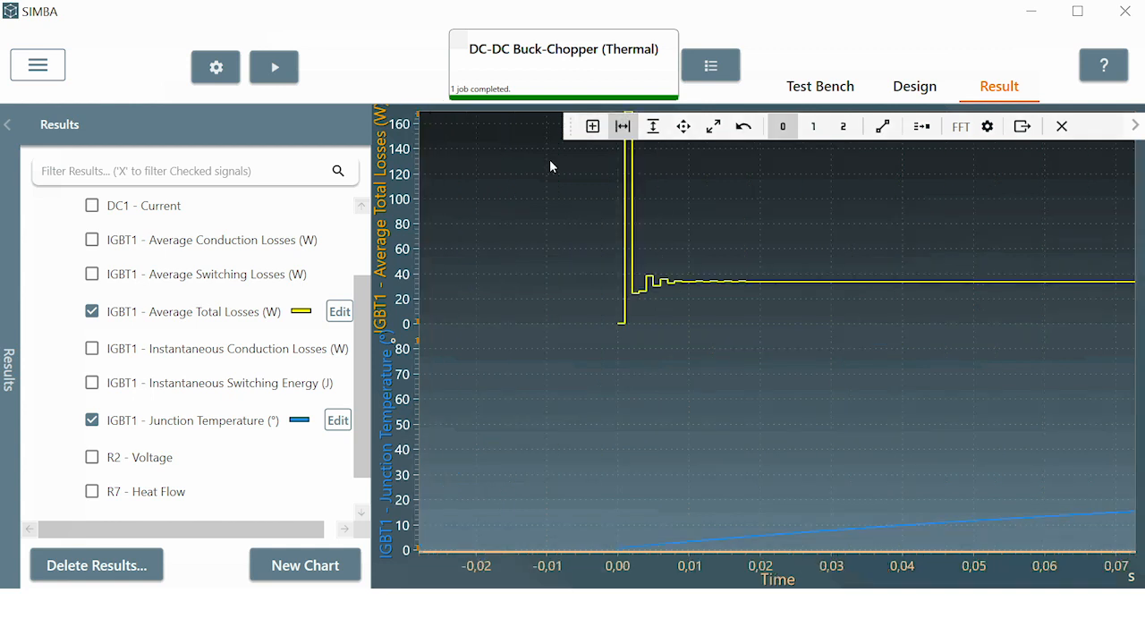
drag(690, 353, 616, 126)
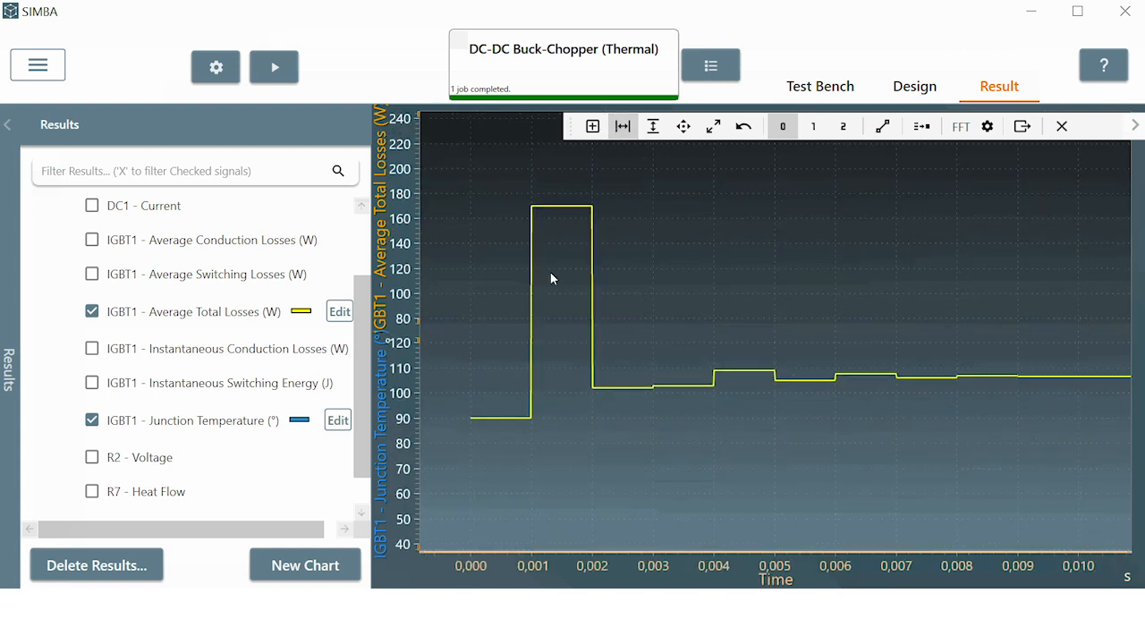
- Return to the design, check the thermal data choices of diode D1, and select IGBT1
click(914, 86)
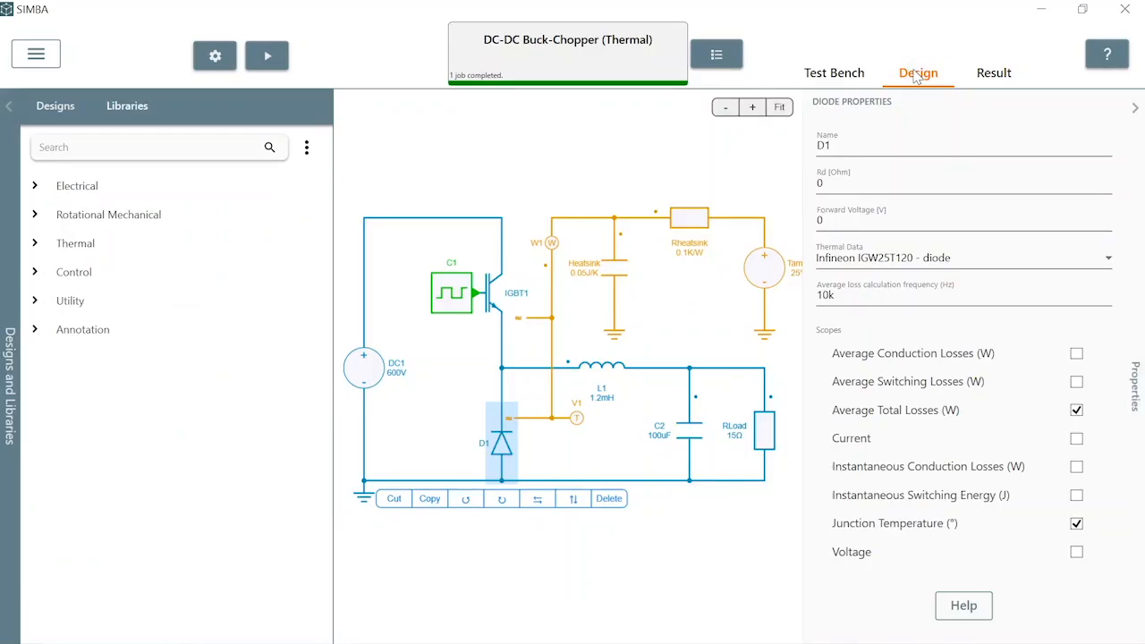
click(888, 260)
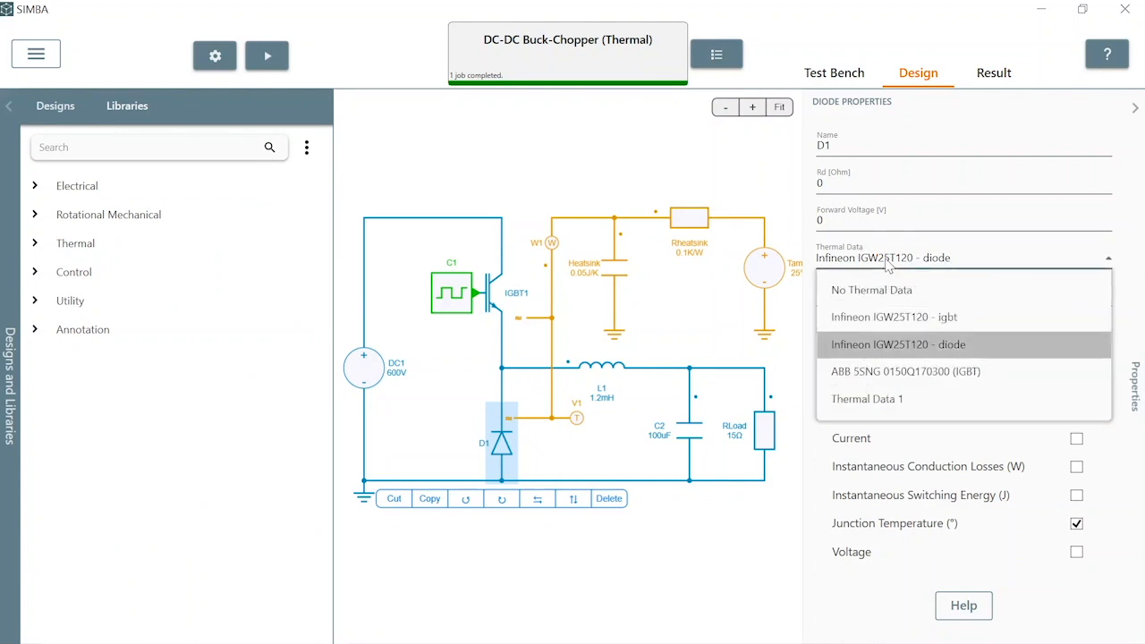
click(490, 306)
click(490, 306)
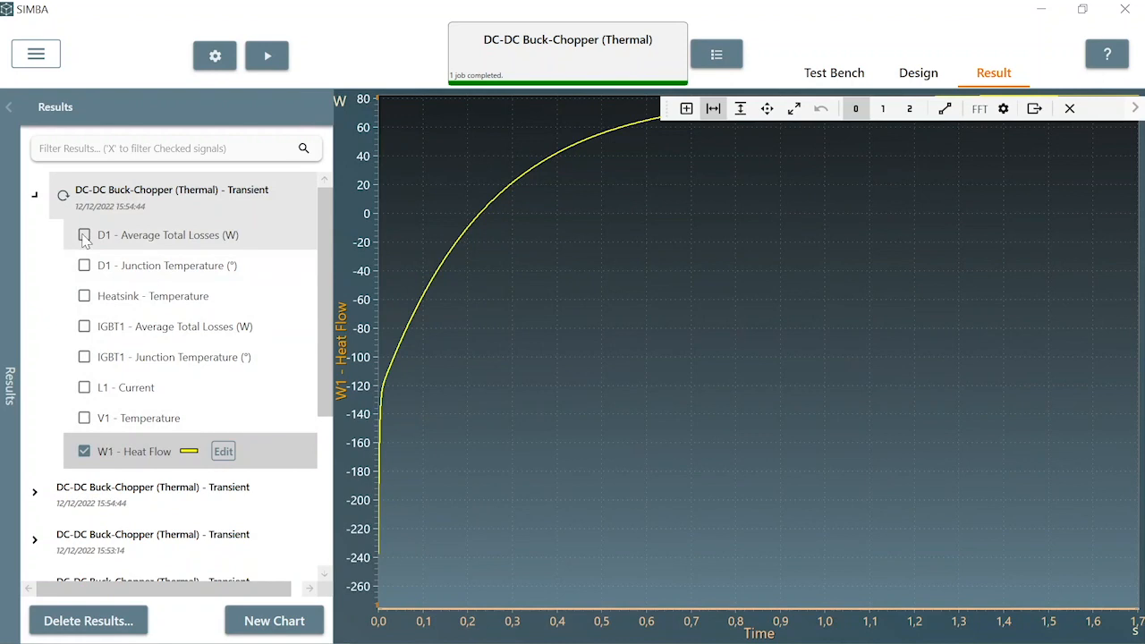
- Add the Average Total Losses of D1 and IGBT1 to the W1 Heat Flow chart and combine all signals on one axis
click(84, 238)
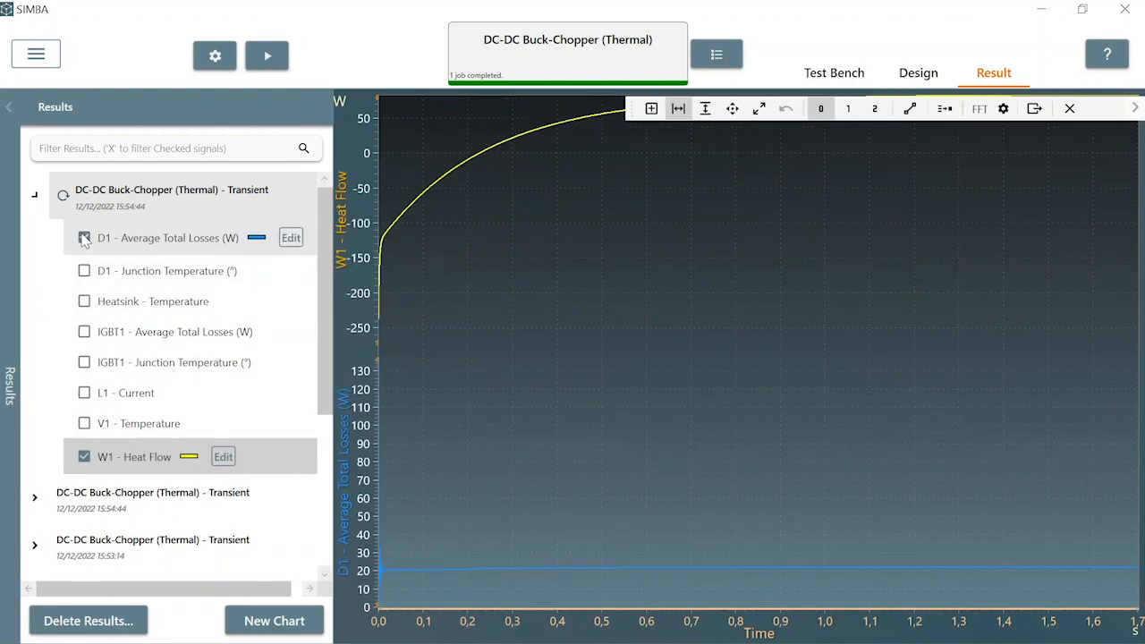
click(84, 331)
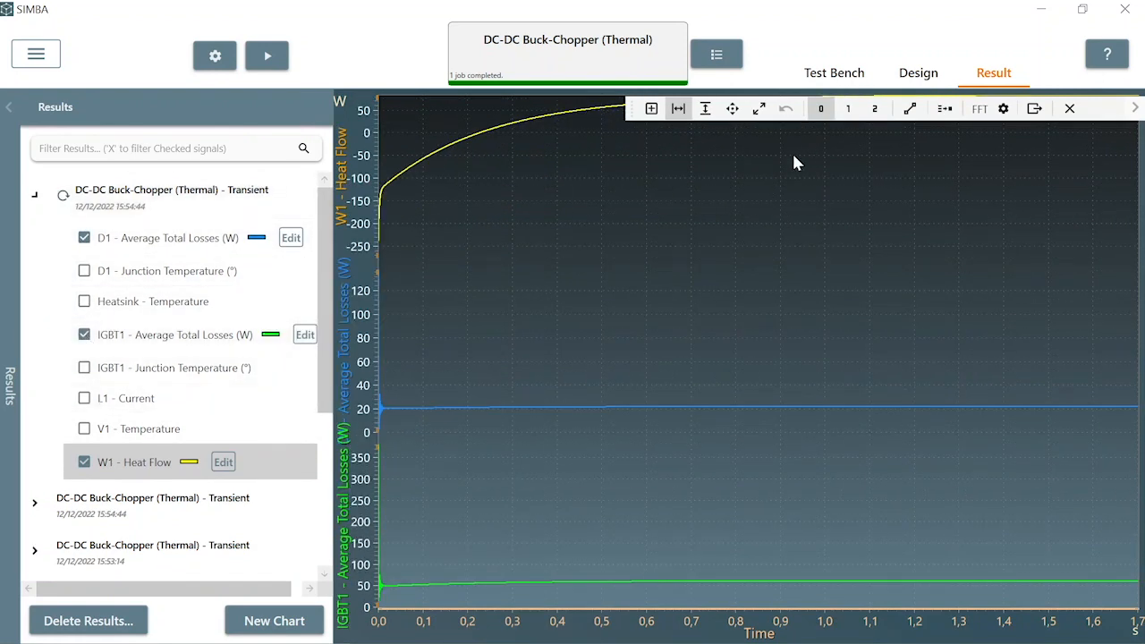
click(944, 111)
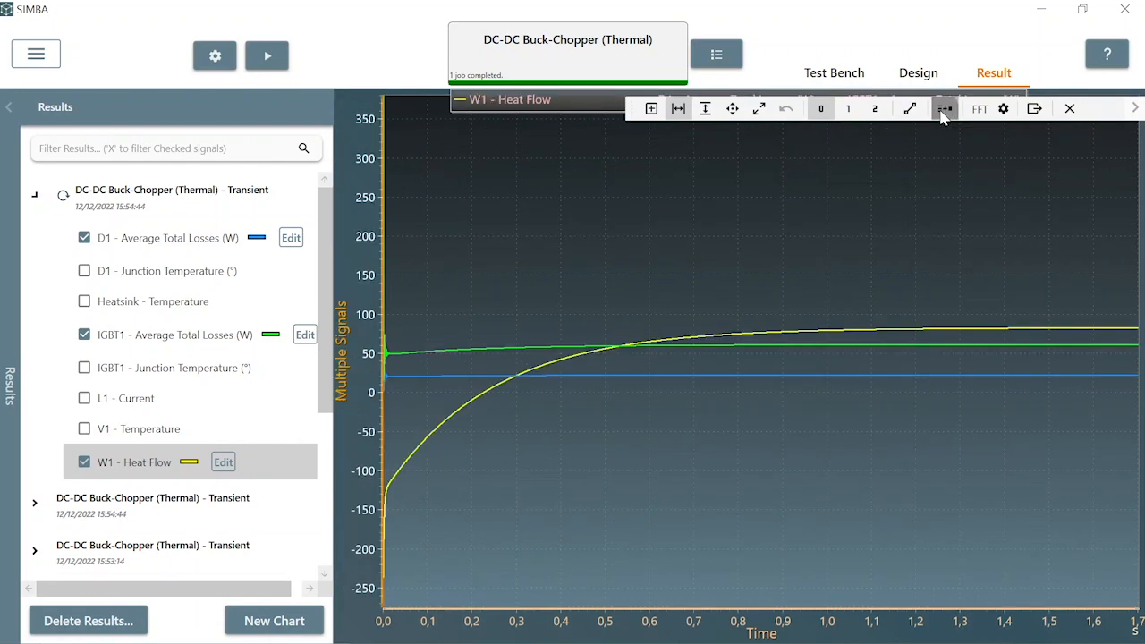
- Measure W1's heat flow and both devices' average total losses with a single cursor at about 1.09 s
click(847, 111)
drag(386, 221, 869, 250)
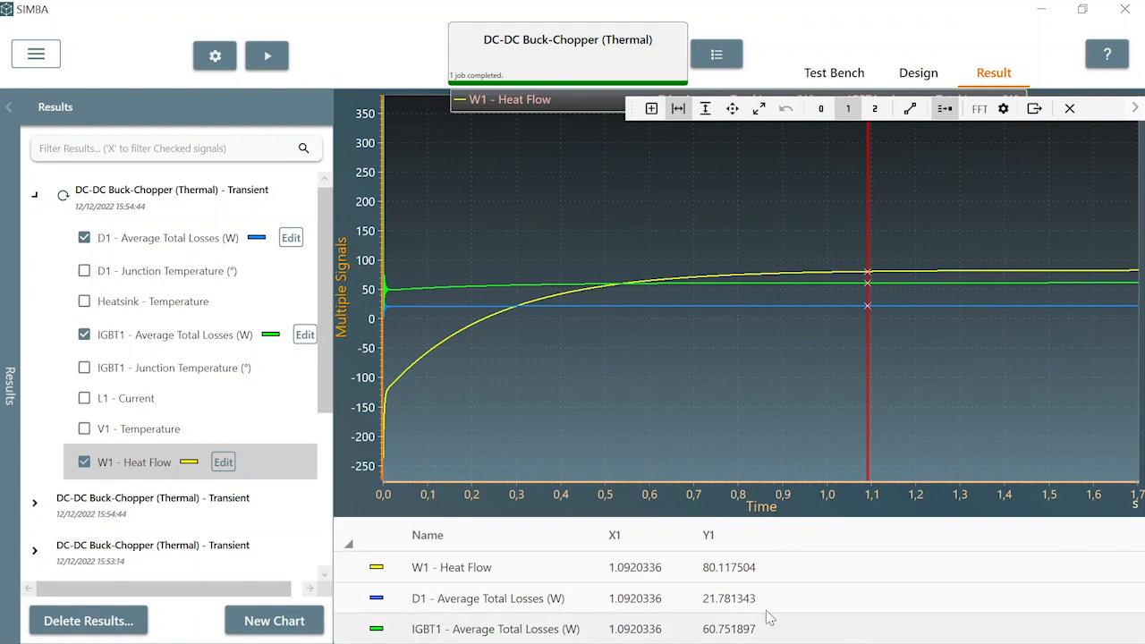